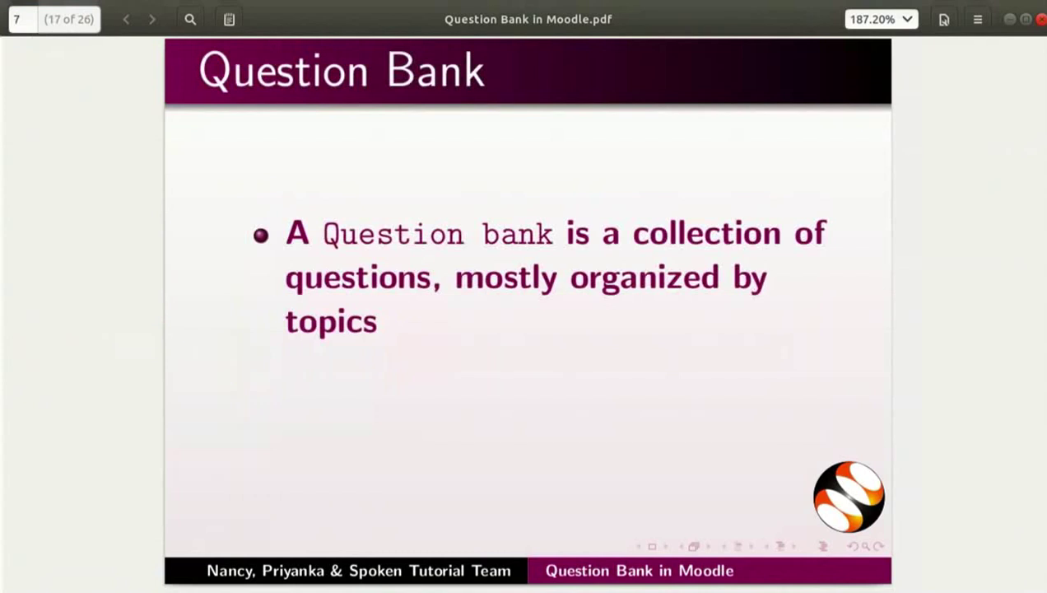
key("Page_Down")
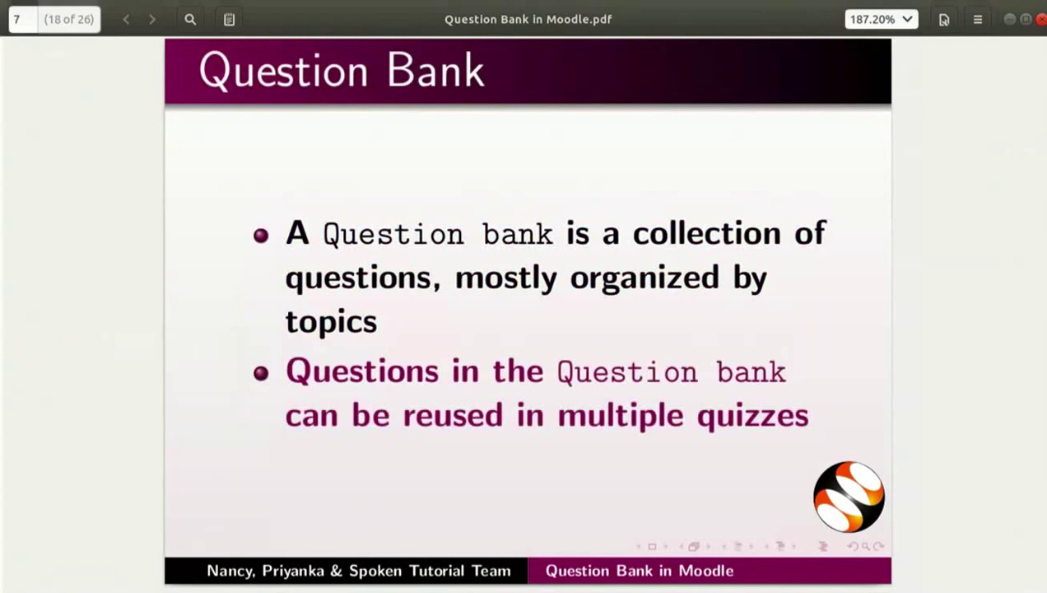
key("Page_Down")
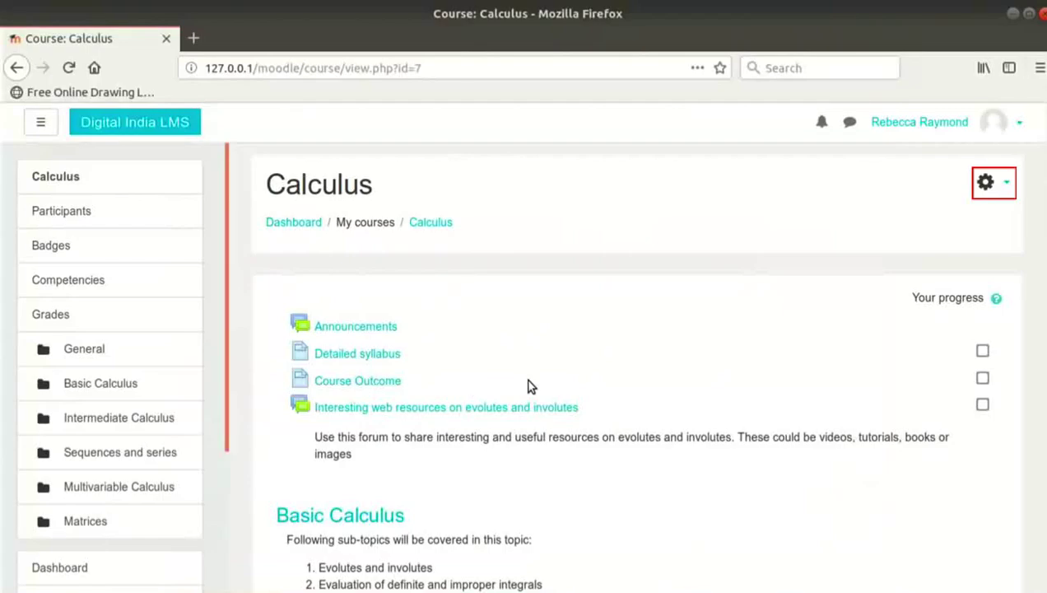
Open the question bank categories page from the Calculus course's full administration options
left_click(986, 182)
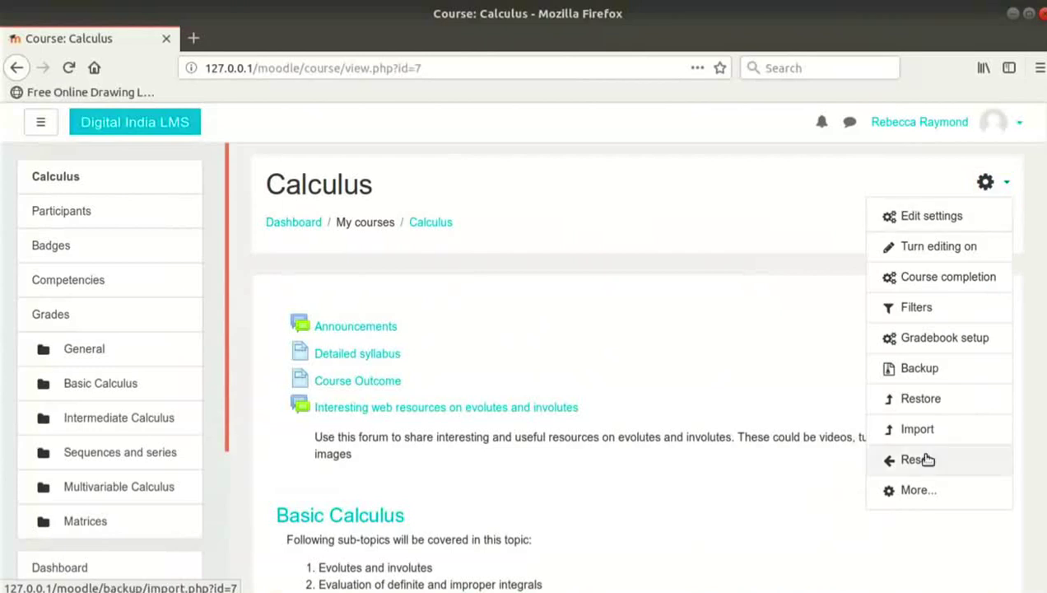
left_click(919, 492)
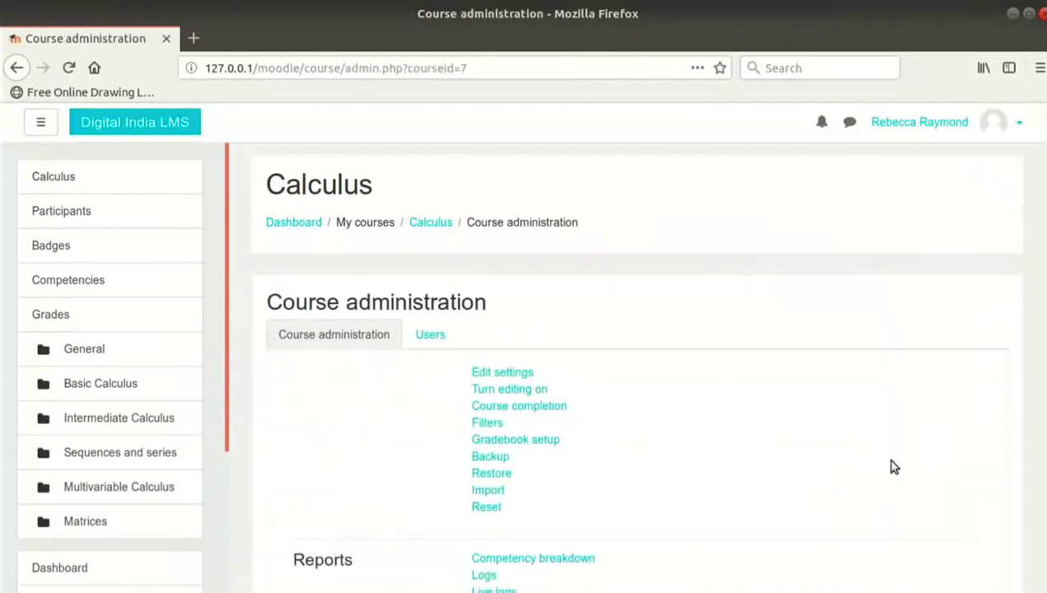
scroll(796, 407, "down", 1)
scroll(802, 409, "down", 2)
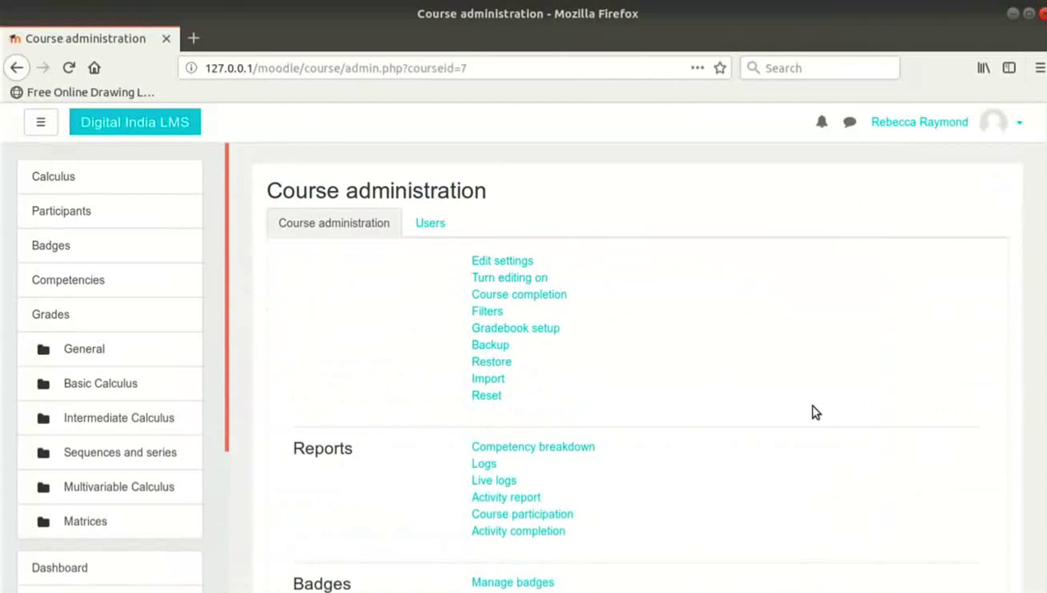
scroll(811, 406, "down", 2)
scroll(811, 405, "down", 1)
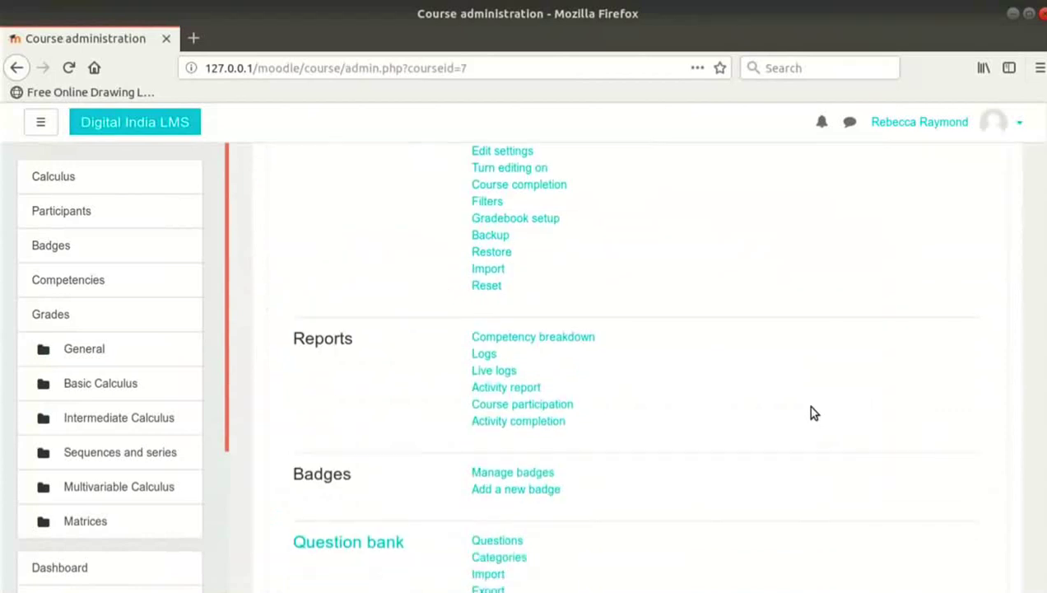
scroll(668, 492, "down", 3)
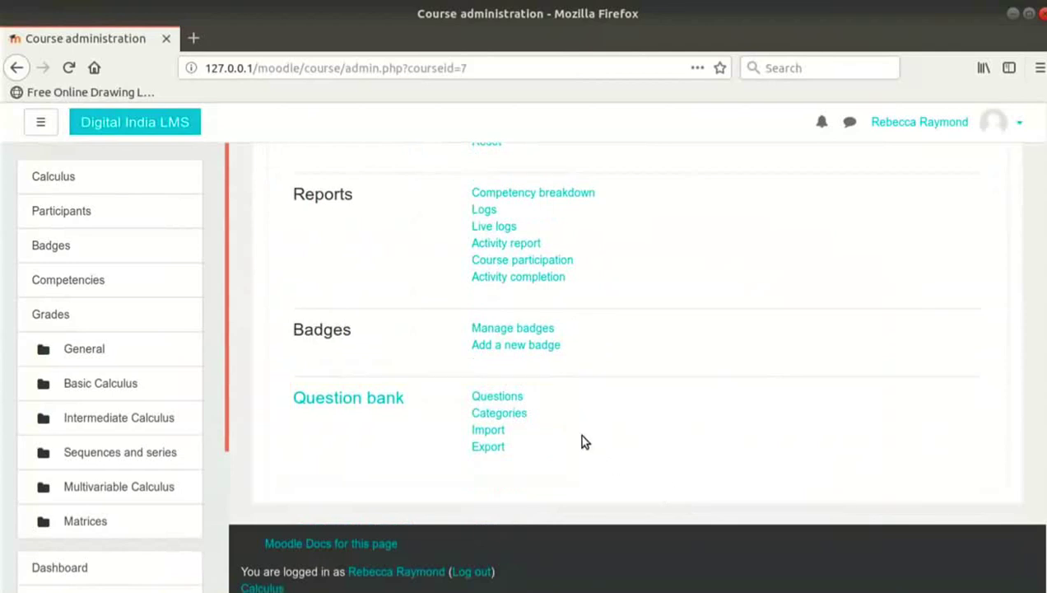
left_click(527, 419)
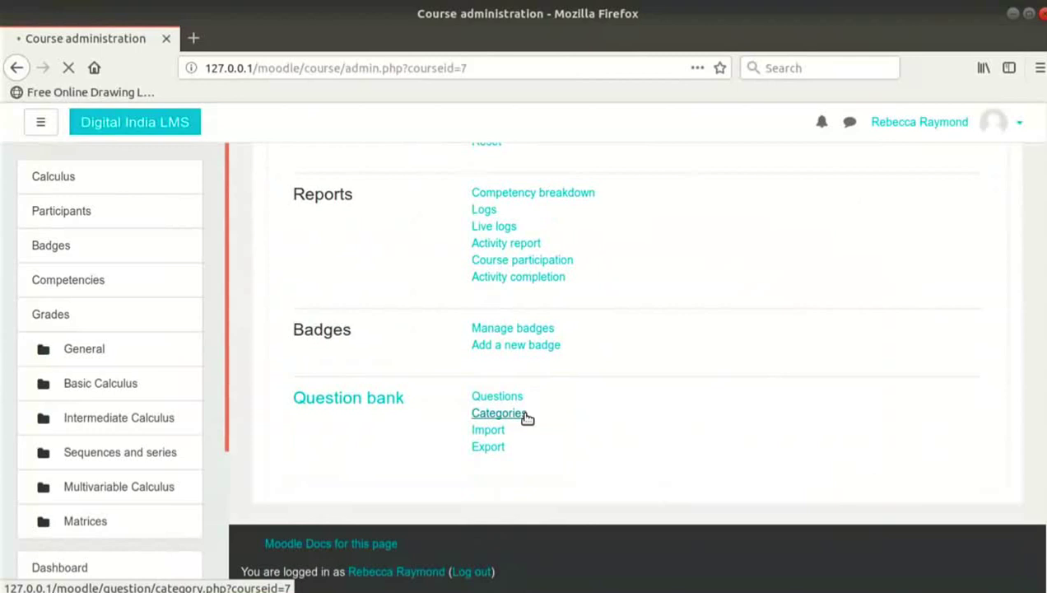
Add a question category named "Basic Calculus" with Default for Calculus as its parent category
scroll(532, 416, "down", 5)
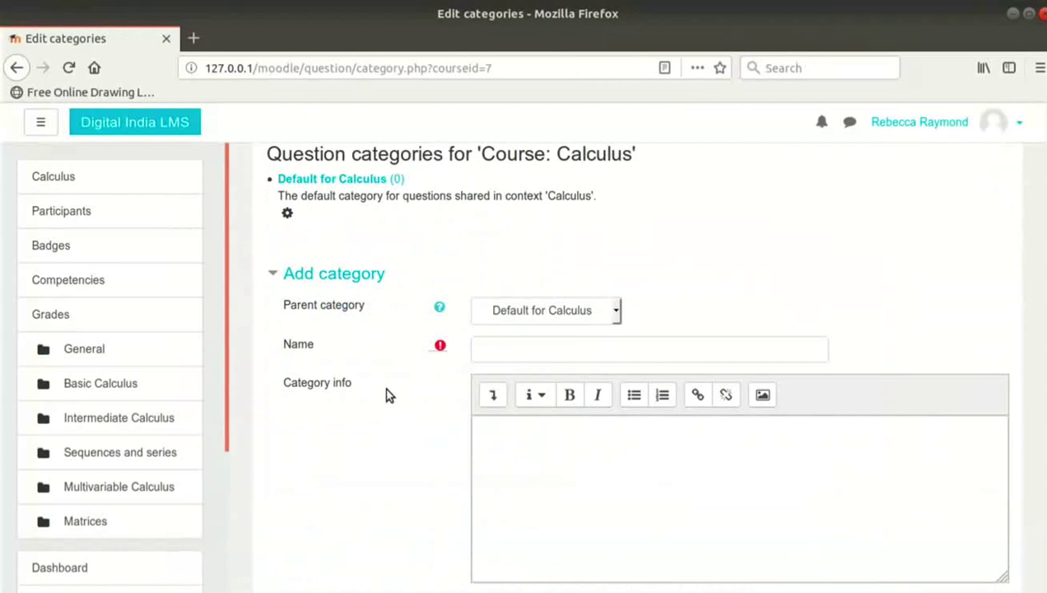
left_click(503, 310)
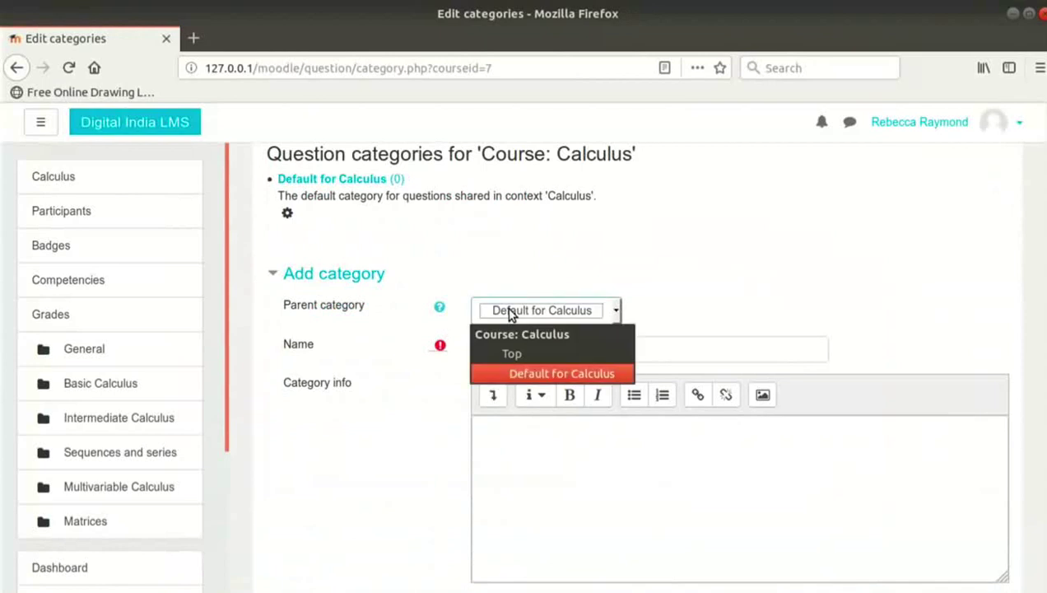
left_click(530, 373)
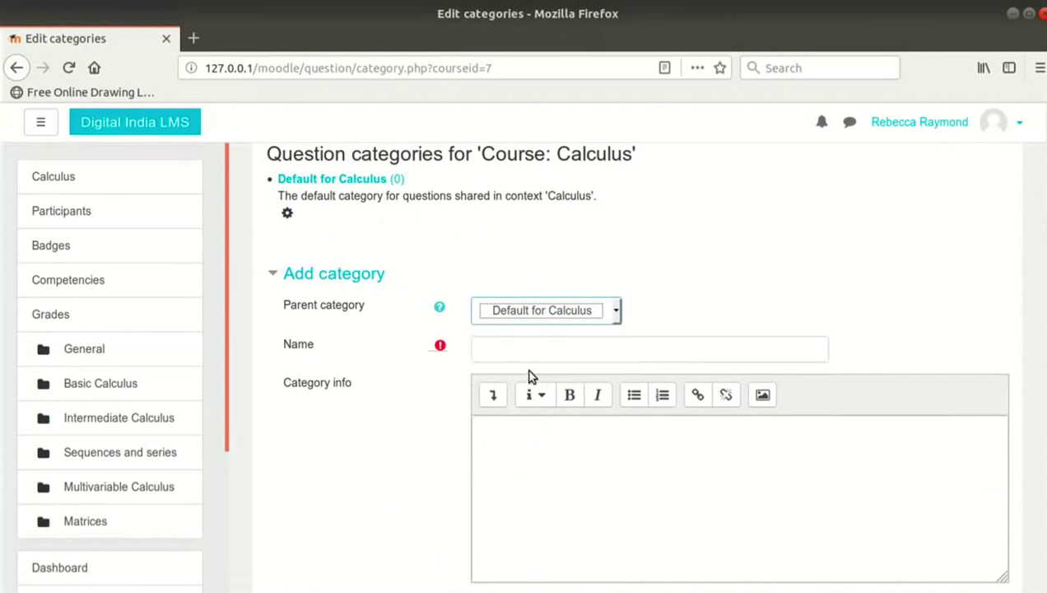
left_click(514, 350)
type("Basic Calculus")
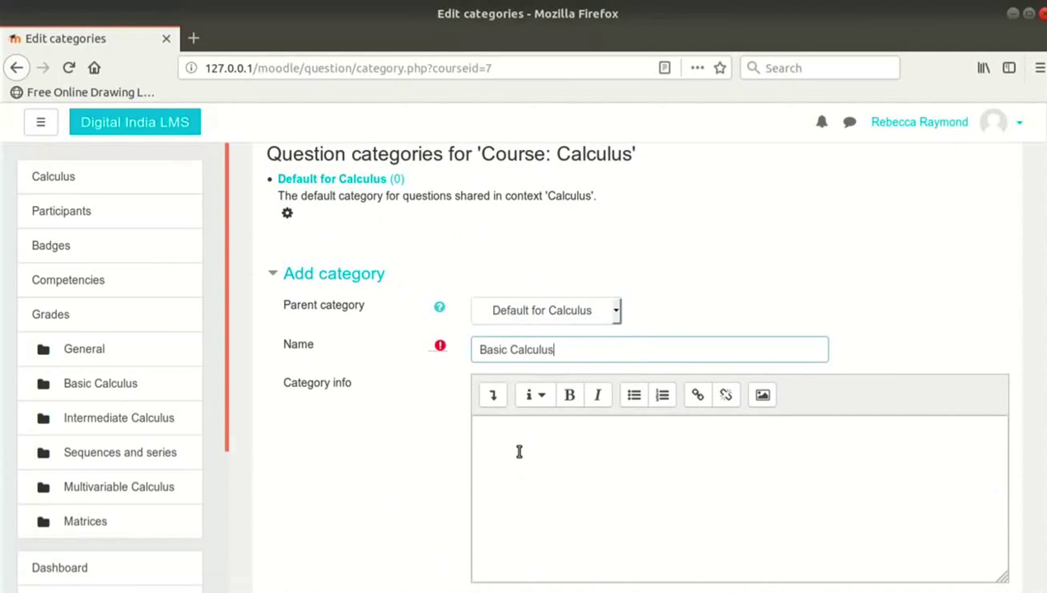
scroll(519, 451, "down", 5)
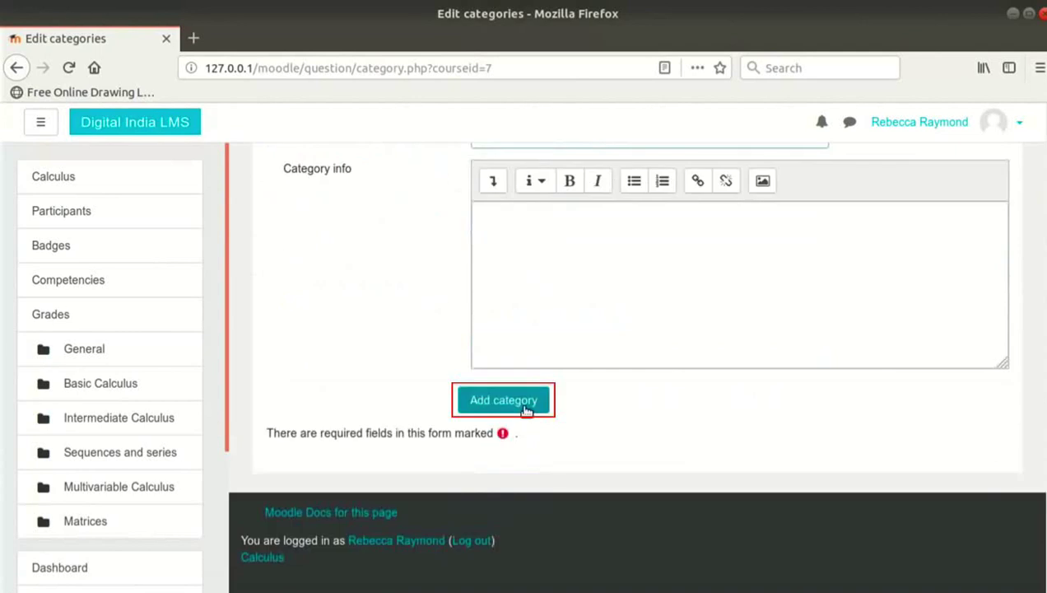
left_click(503, 400)
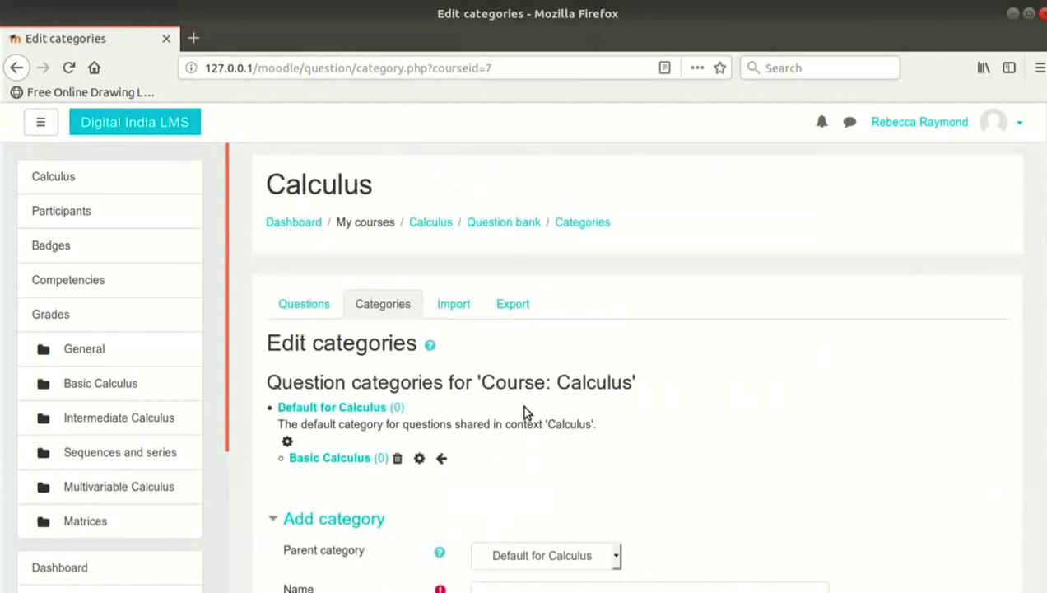
Open the question bank's question list and start creating a new question in the Default for Calculus category
scroll(527, 412, "down", 2)
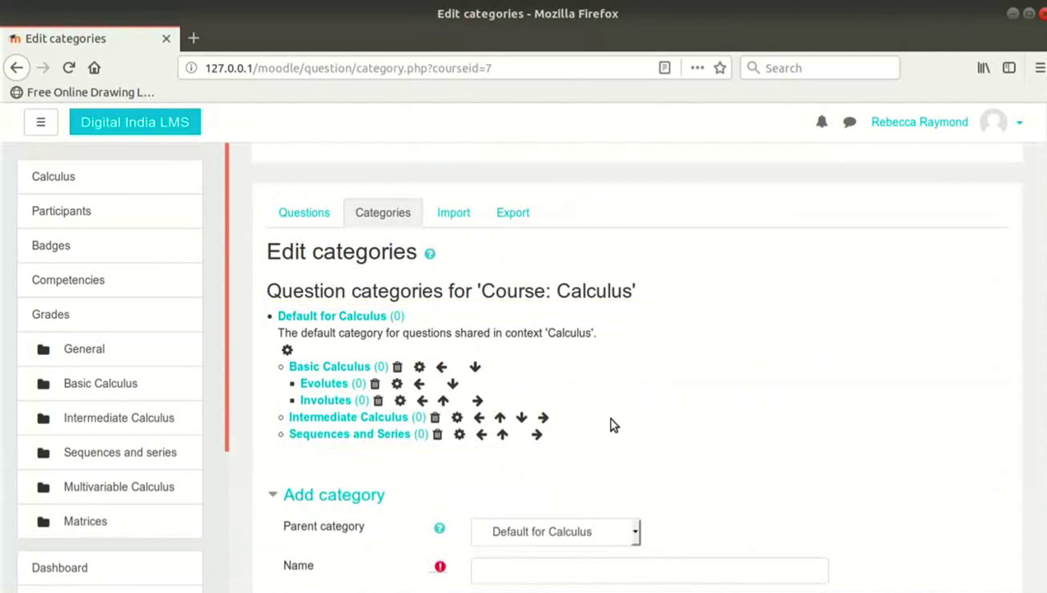
left_click(302, 219)
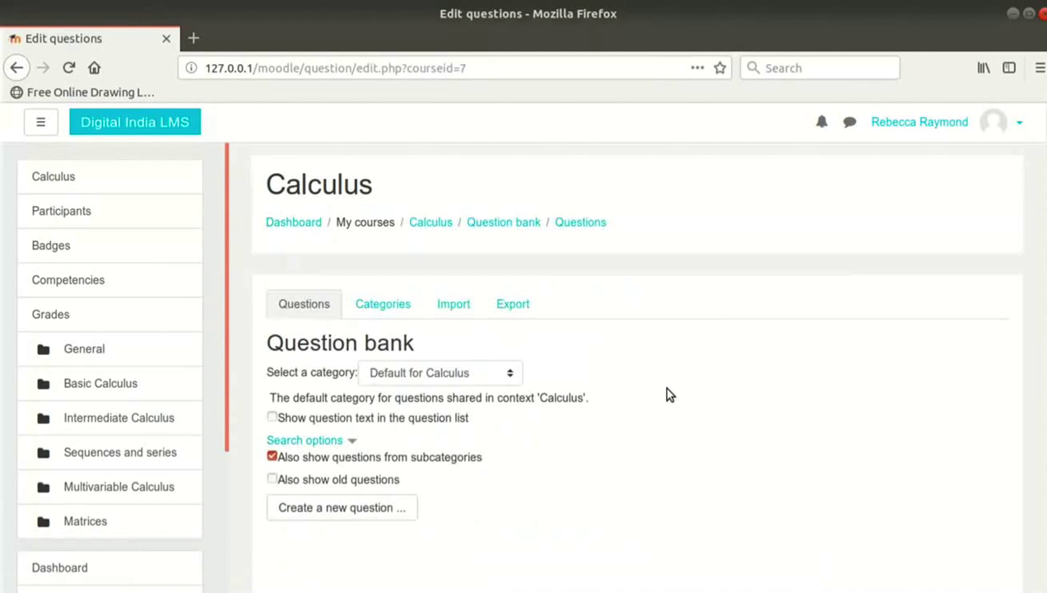
scroll(667, 393, "down", 2)
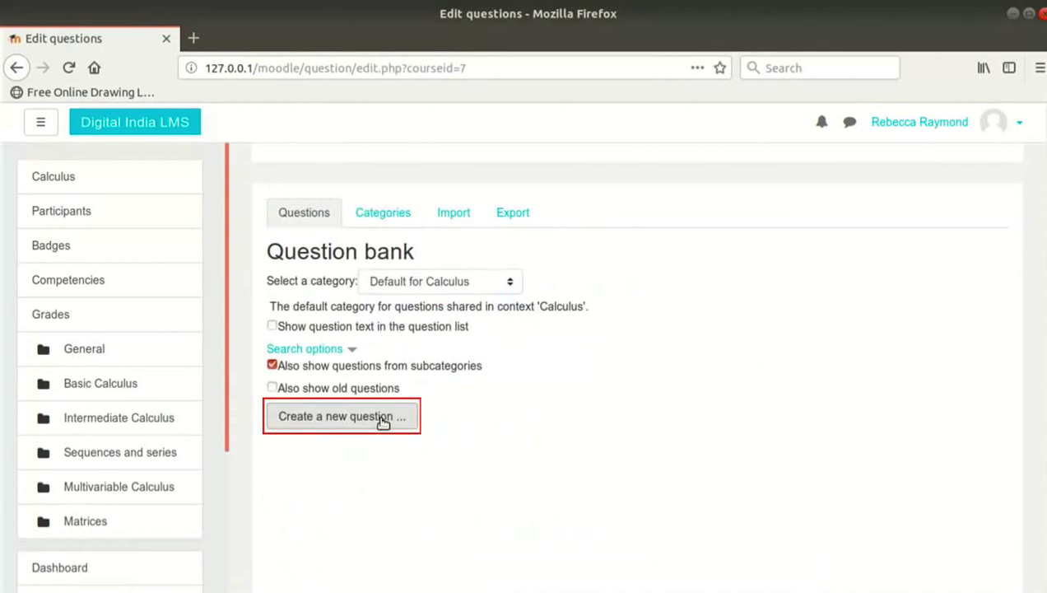
left_click(383, 418)
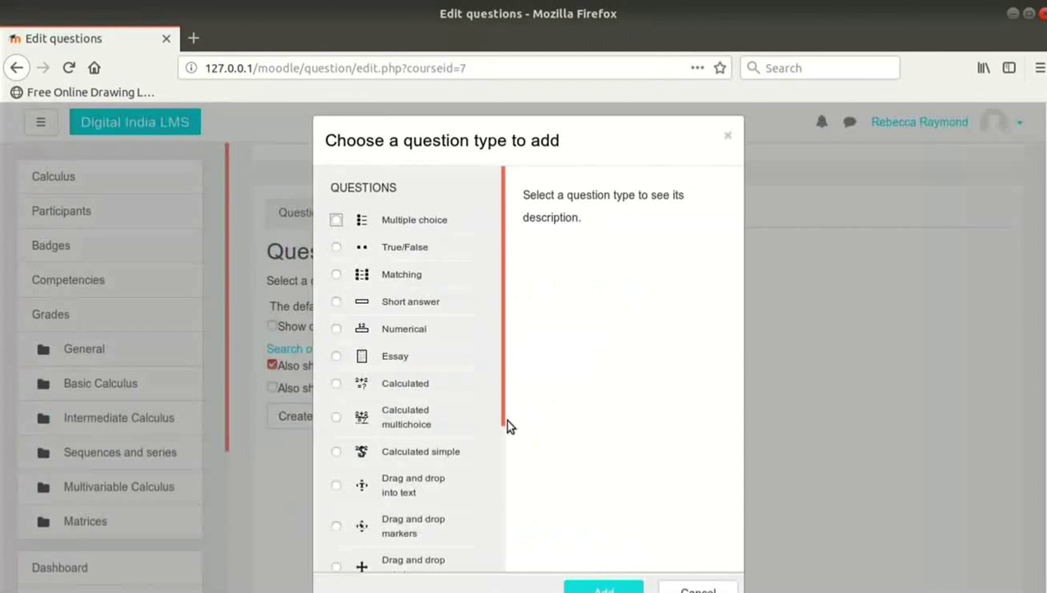
View the descriptions of the Multiple choice, True/False and Calculated question types
left_click(426, 222)
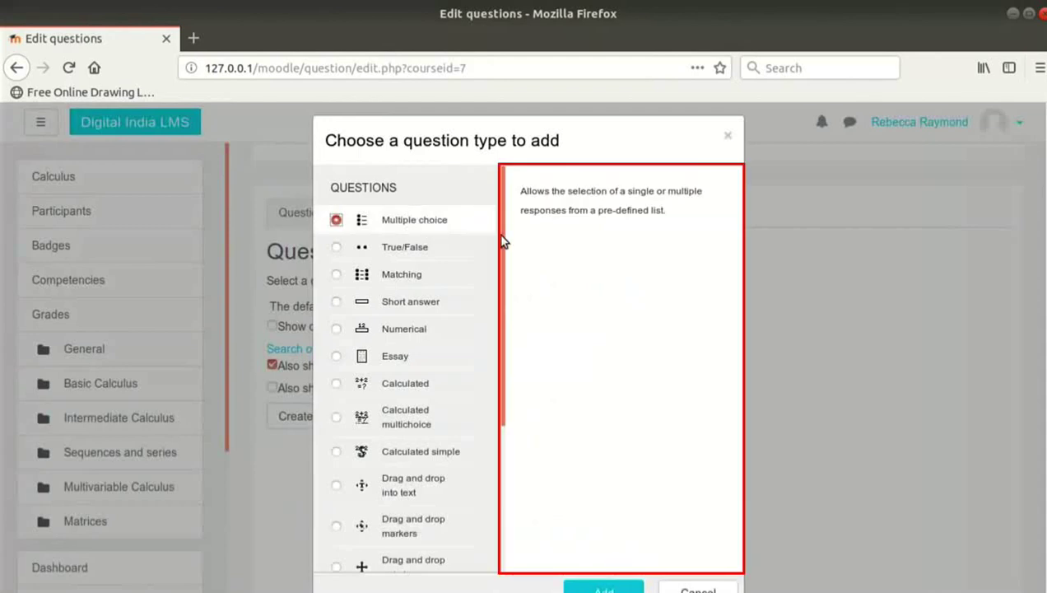
left_click(425, 249)
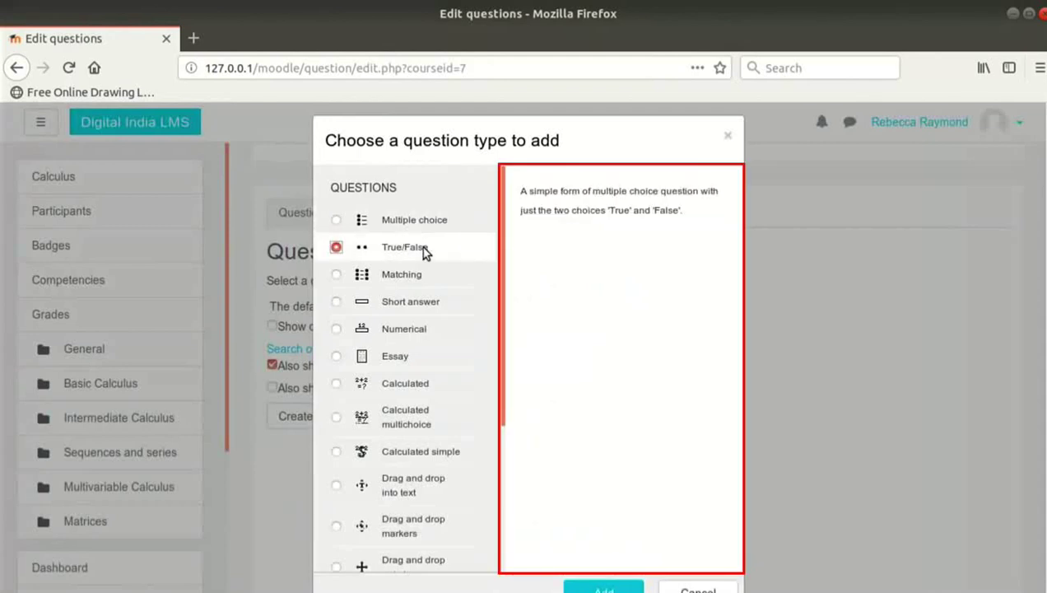
left_click(414, 386)
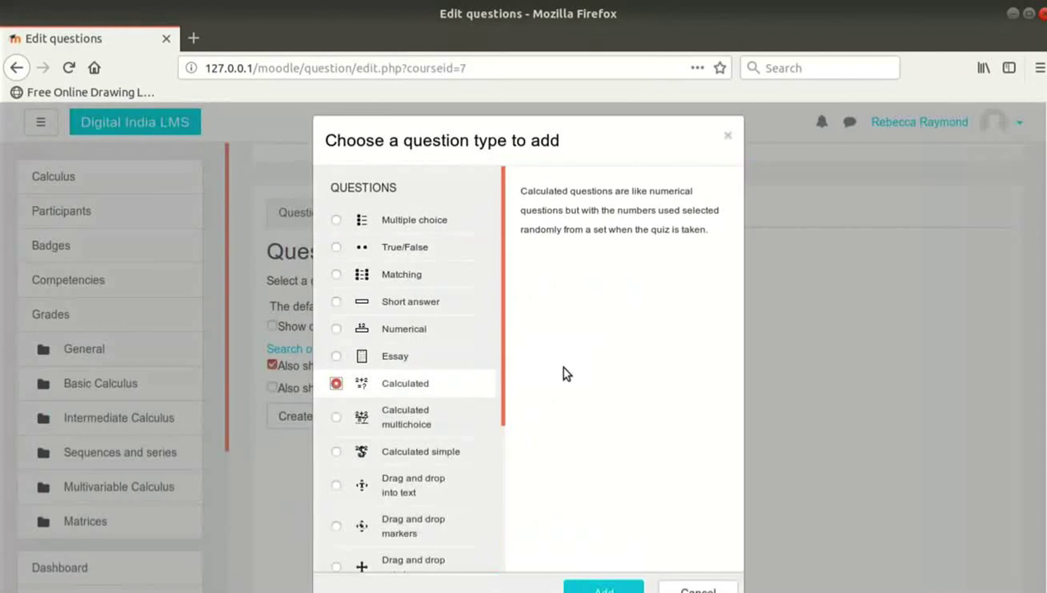
Choose Multiple choice as the question type and add the question
left_click(400, 227)
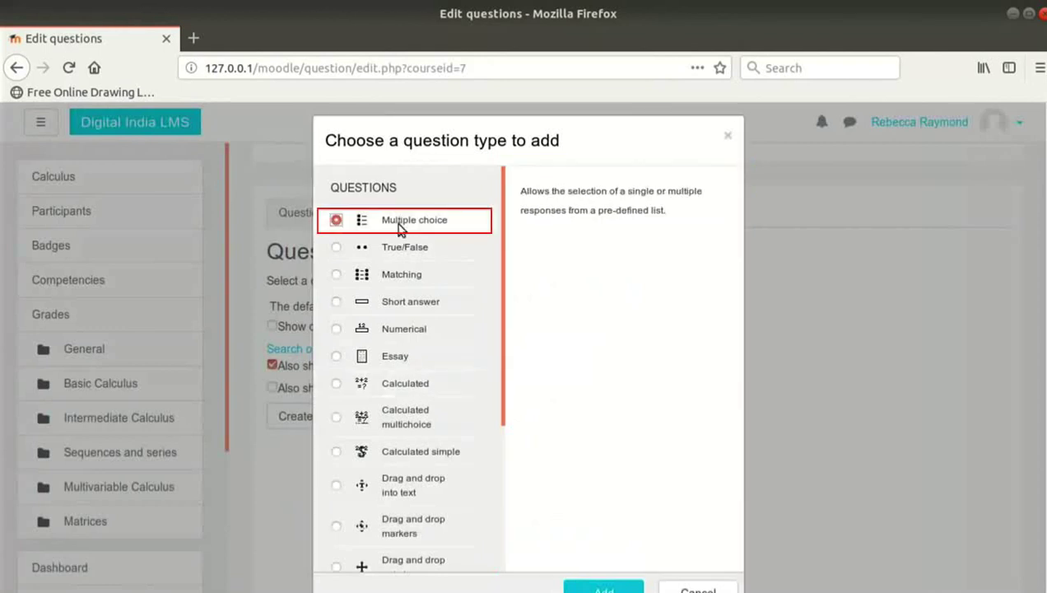
scroll(581, 381, "down", 3)
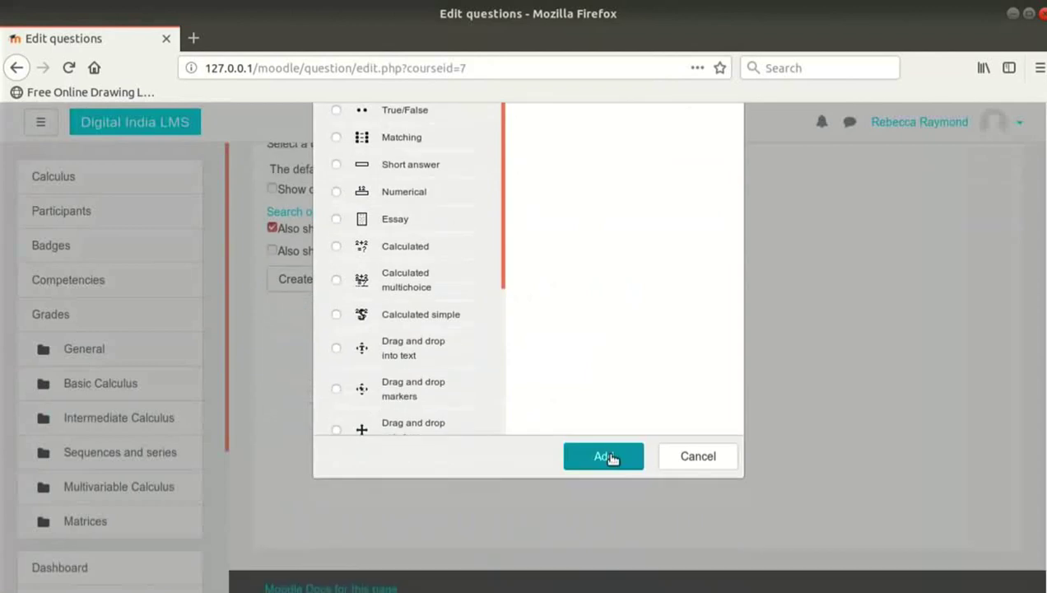
left_click(610, 457)
Assign the question to the Evolutes category and name it "MCQ with single correct answer"
left_click(594, 387)
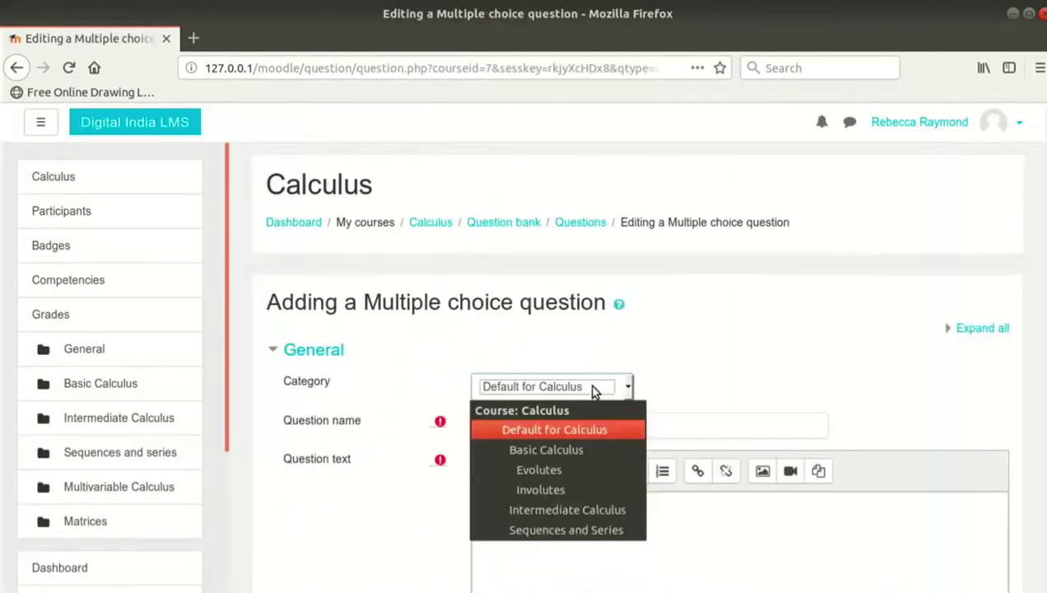
left_click(579, 474)
left_click(578, 425)
type("MCQ with single correct answer")
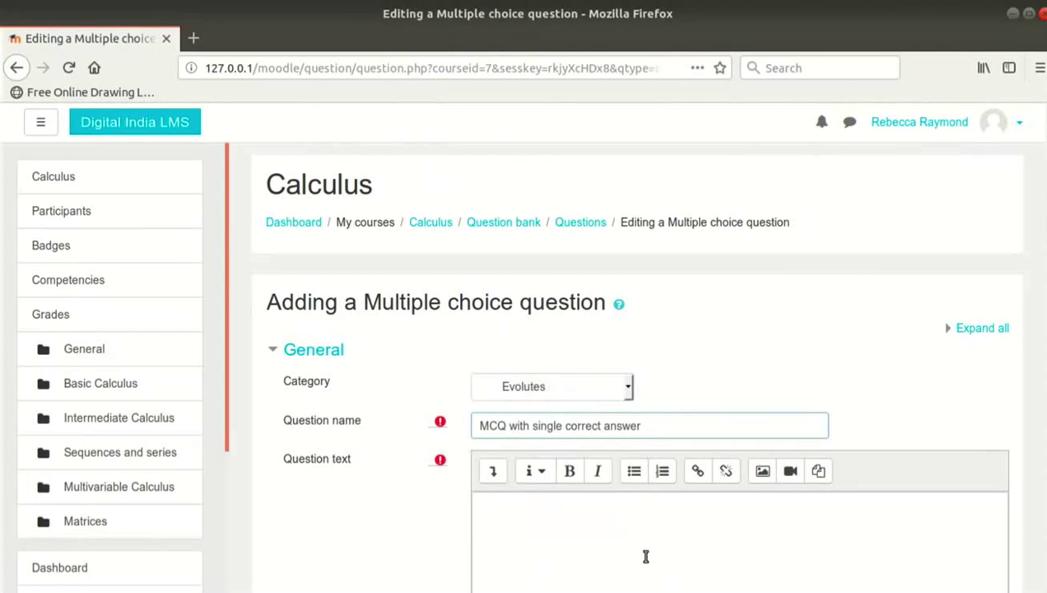
Enter the question text asking to arrange steps i) to iv) for determining the centre of curvature at a given point on a conic
left_click(646, 557)
type("Steps are given to determine the centre of curvature at a given point on a conic. Arrange the steps: i) Let P be the given point on the conic and F is the focus. ii) Join P with F. iii) Draw a line NR perpendicular to PN and cutting PF or PF-extended at R. iv) Draw a line RQ perpendicular to PR and cutting PN-extended at O which is centre of curvature.")
scroll(645, 557, "down", 4)
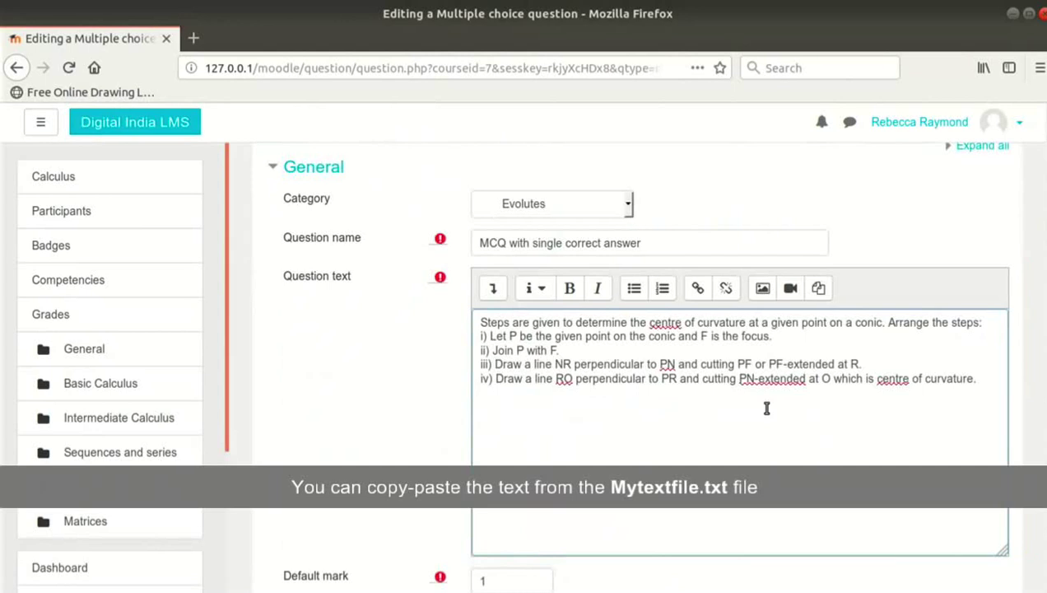
scroll(510, 351, "down", 5)
left_click(511, 352)
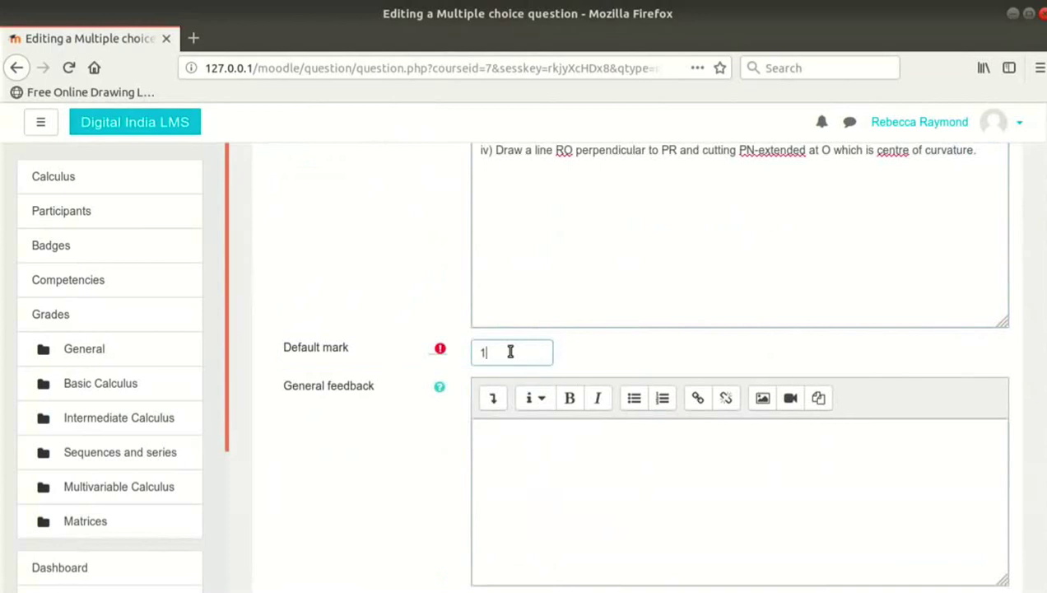
Enter general feedback explaining that the centre O of the circle of curvature lies on the normal to the curve at P
scroll(511, 351, "down", 2)
left_click(516, 360)
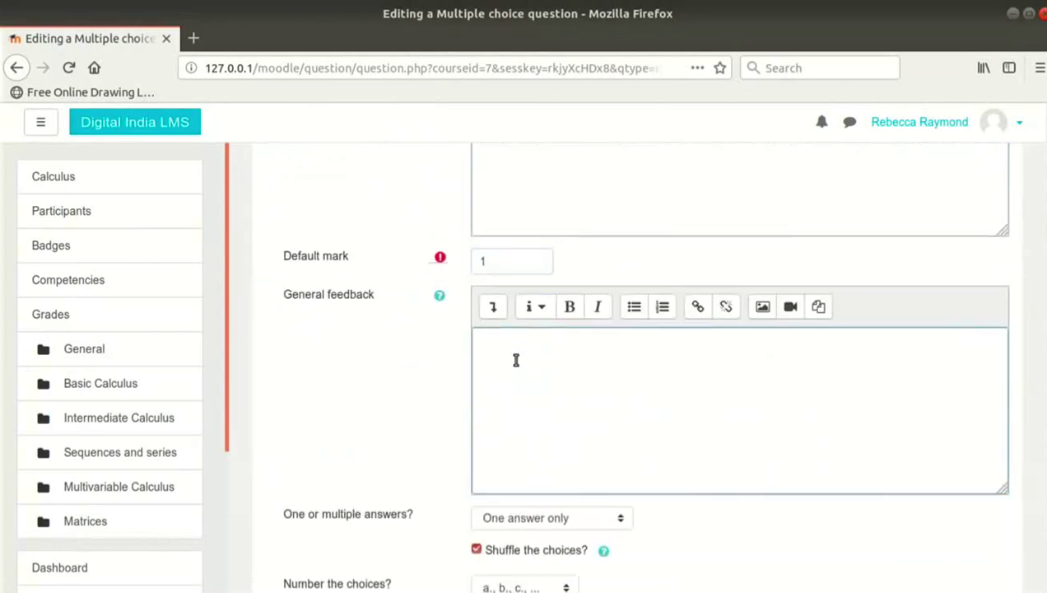
type("The centre O of the circle of curvature lies on the normal to the curve at P. This centre is called center of curvature at P. So for that we first found normal and accordingly the curve we found center of curvature.")
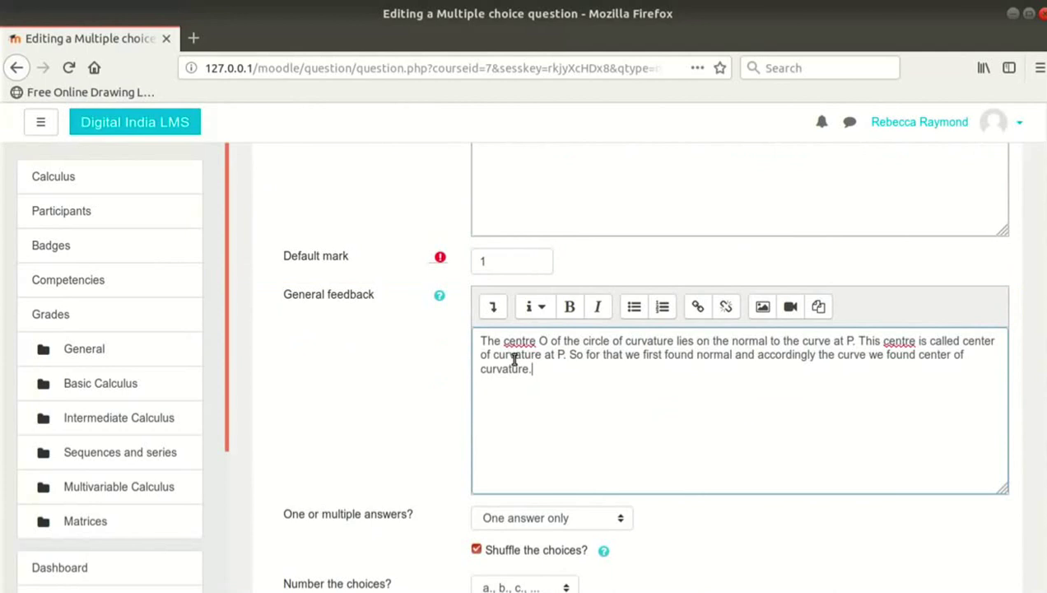
Set the multiple choice question to allow one answer only
scroll(613, 387, "down", 3)
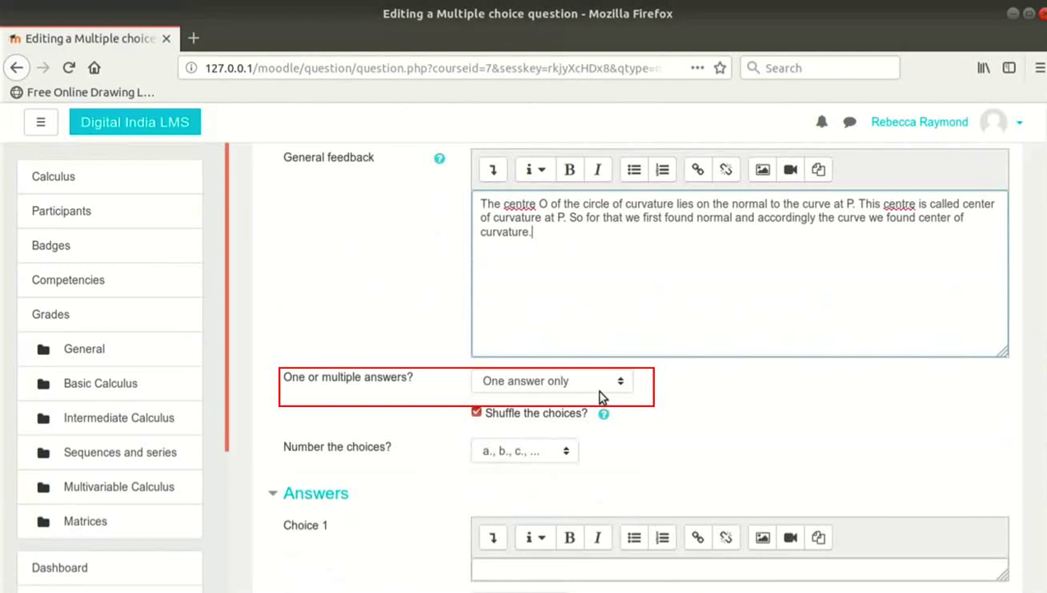
left_click(602, 391)
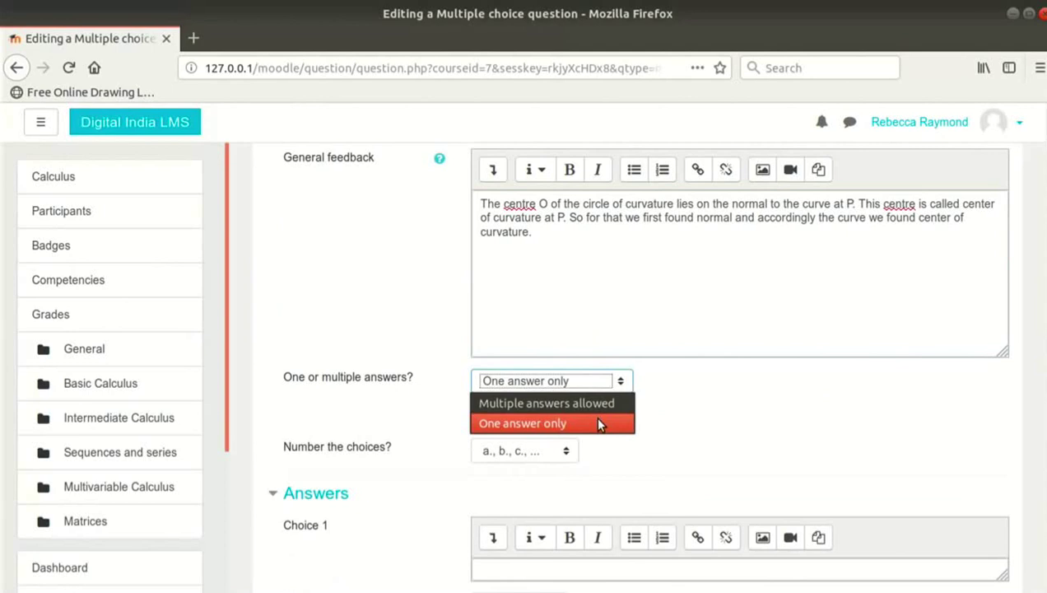
left_click(598, 423)
scroll(706, 438, "down", 1)
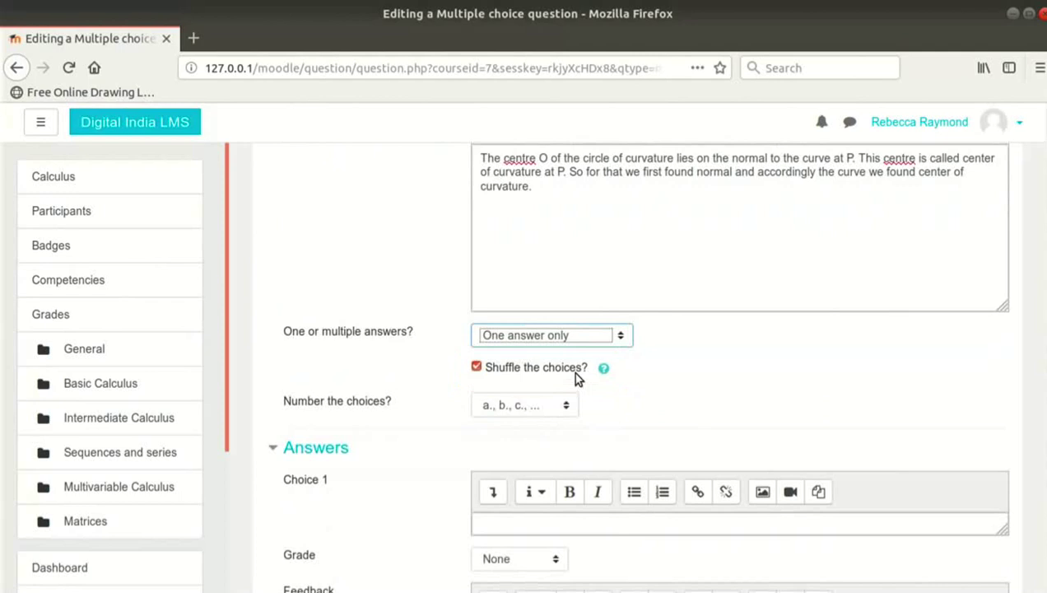
Enter "i, iv, ii, iii" as Choice 1 and set its grade to 100%
scroll(579, 376, "down", 5)
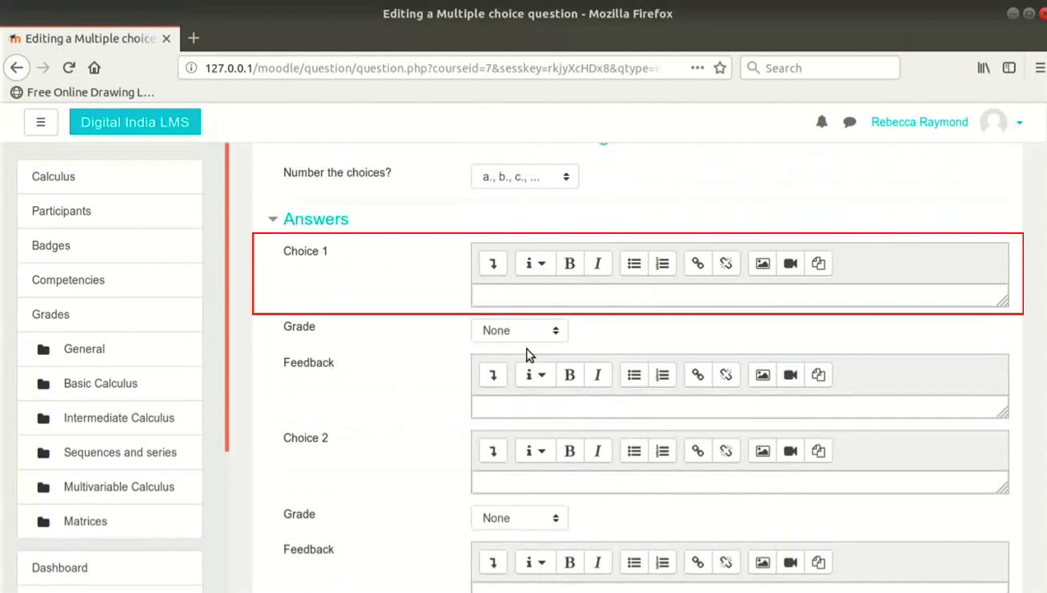
left_click(639, 298)
type("i, iv, ii, iii")
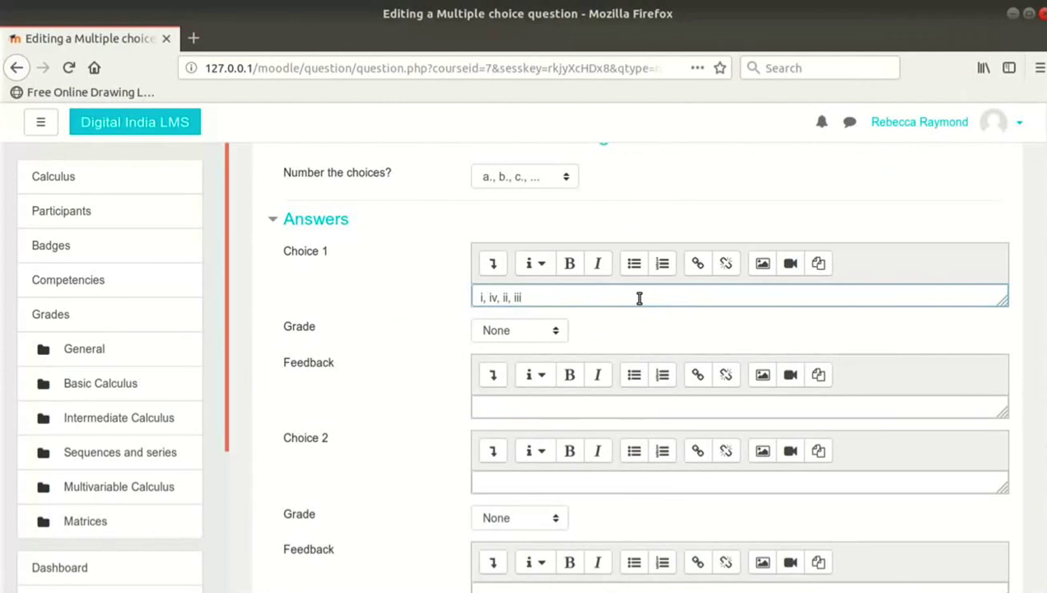
left_click(538, 333)
left_click(513, 374)
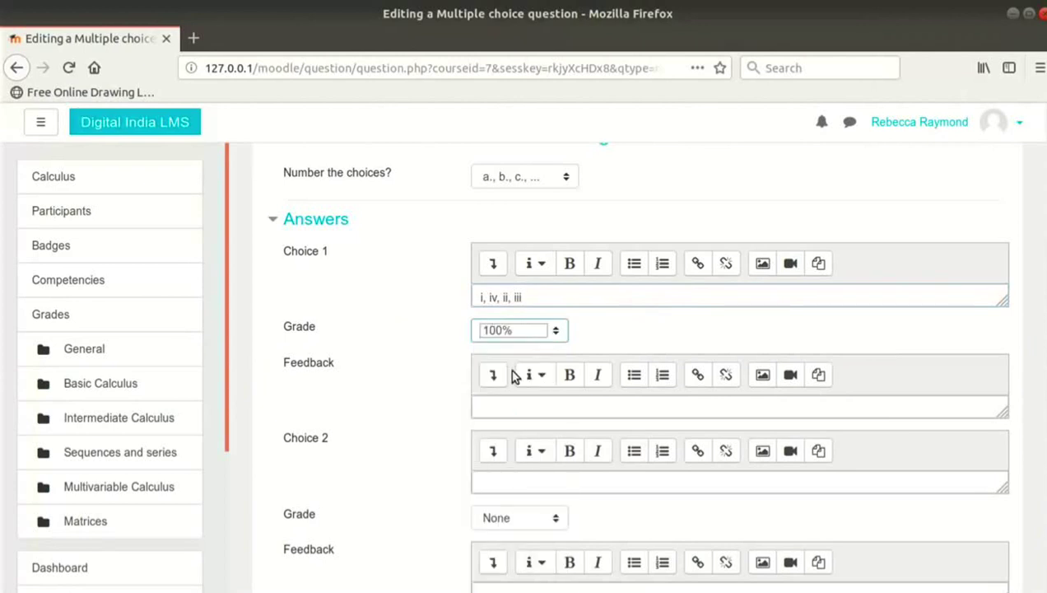
Examine the positive and negative grade percentages offered for Choice 1, keeping the grade at 100%
left_click(552, 338)
left_click(552, 338)
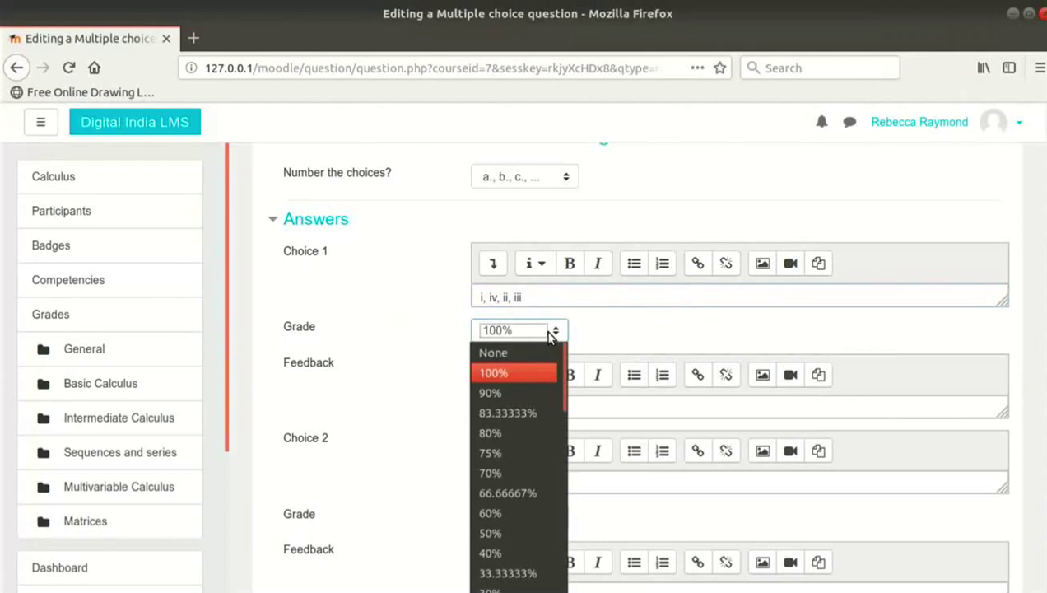
scroll(548, 381, "down", 3)
scroll(550, 384, "down", 5)
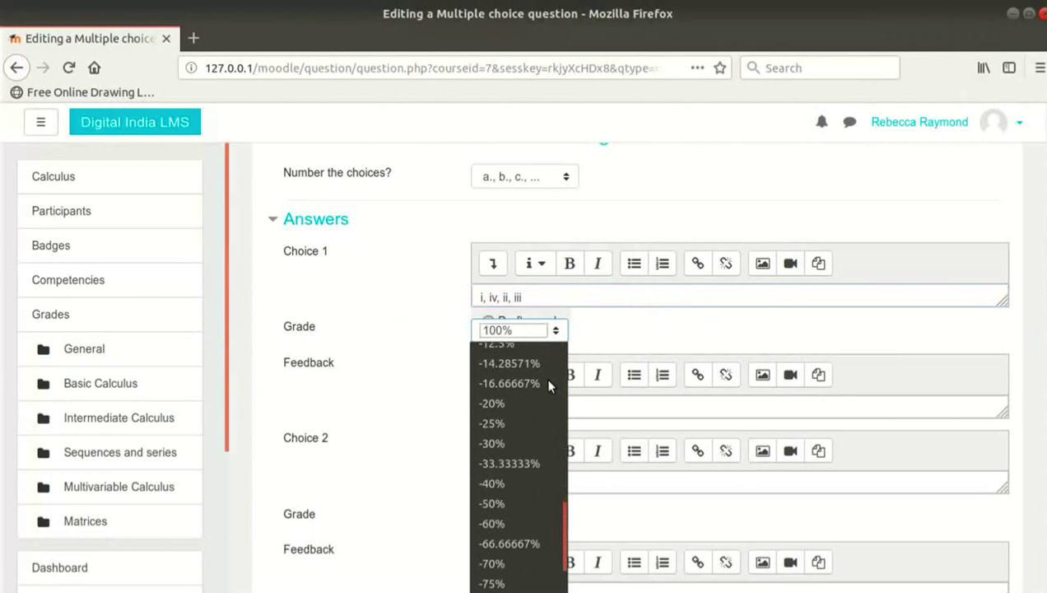
scroll(549, 386, "up", 3)
scroll(546, 384, "up", 5)
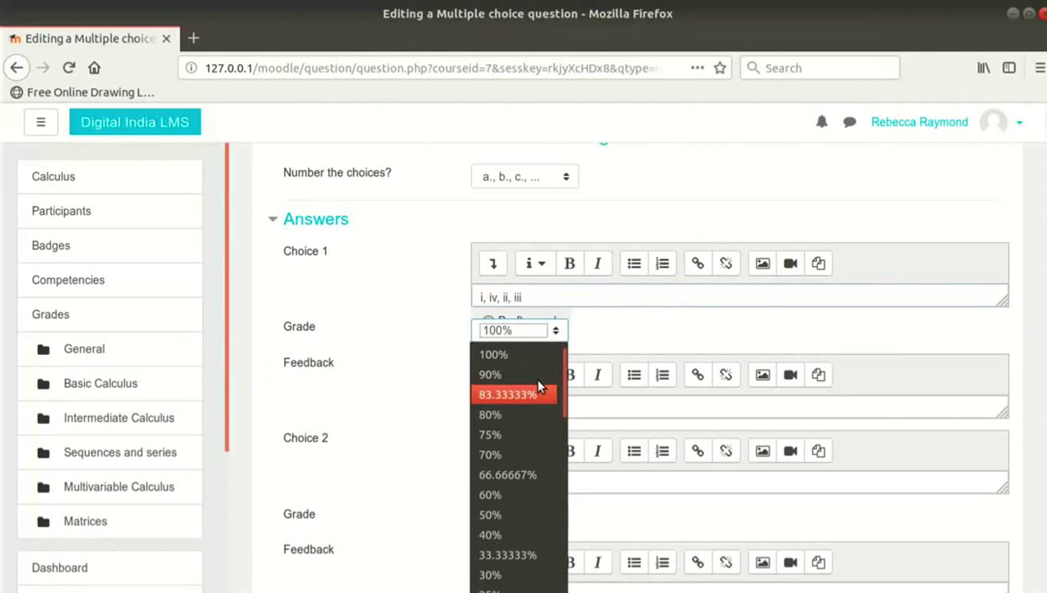
scroll(535, 380, "up", 1)
left_click(528, 372)
Enter "Correct" as the feedback for Choice 1
scroll(622, 356, "down", 1)
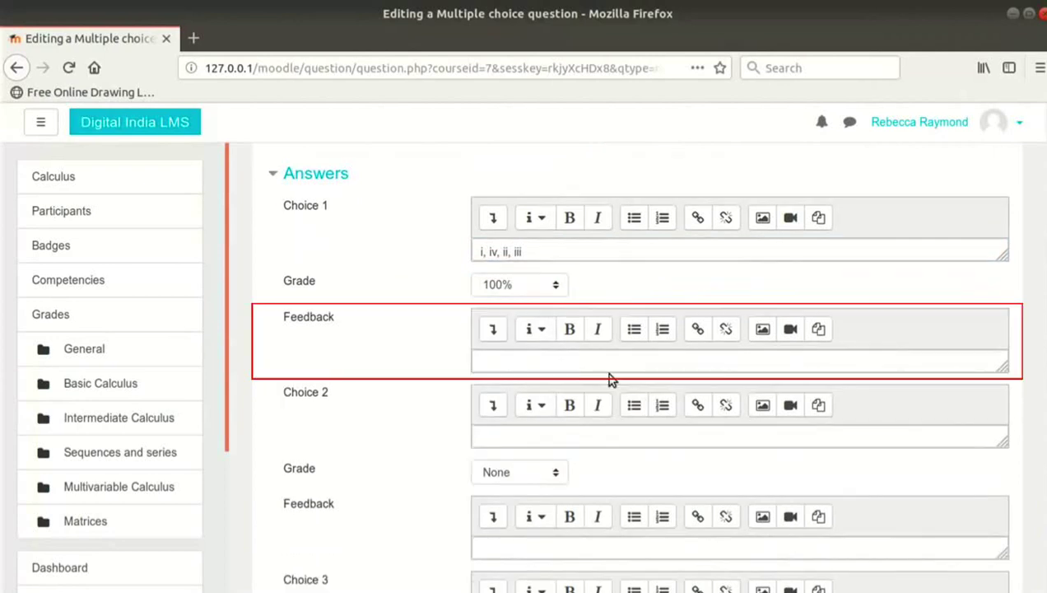
left_click(611, 370)
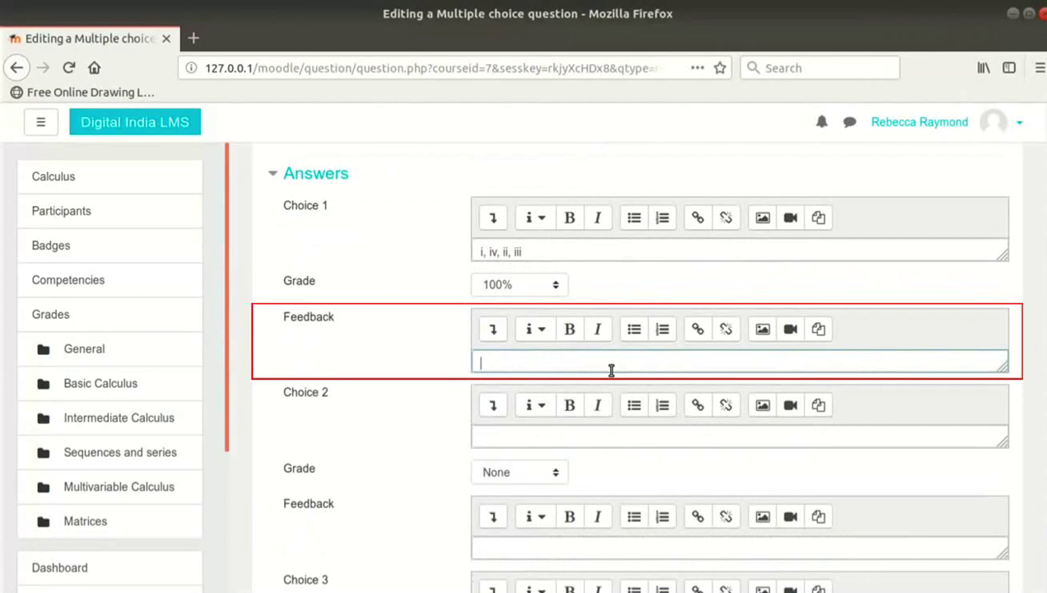
type("Correct")
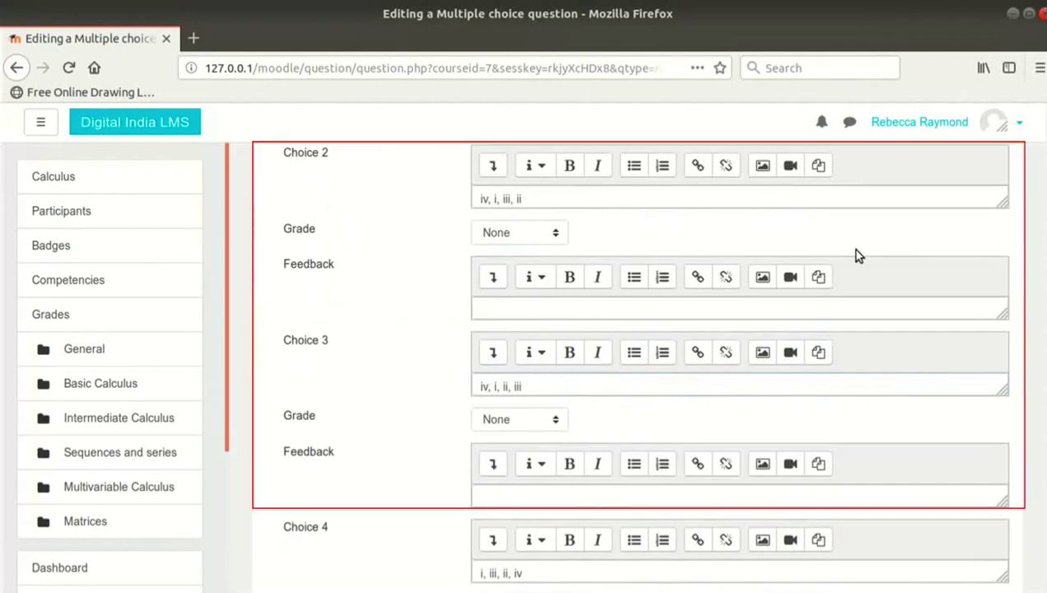
Set the penalty for each incorrect try to 0% under Multiple tries and save the single-answer question
scroll(856, 256, "down", 4)
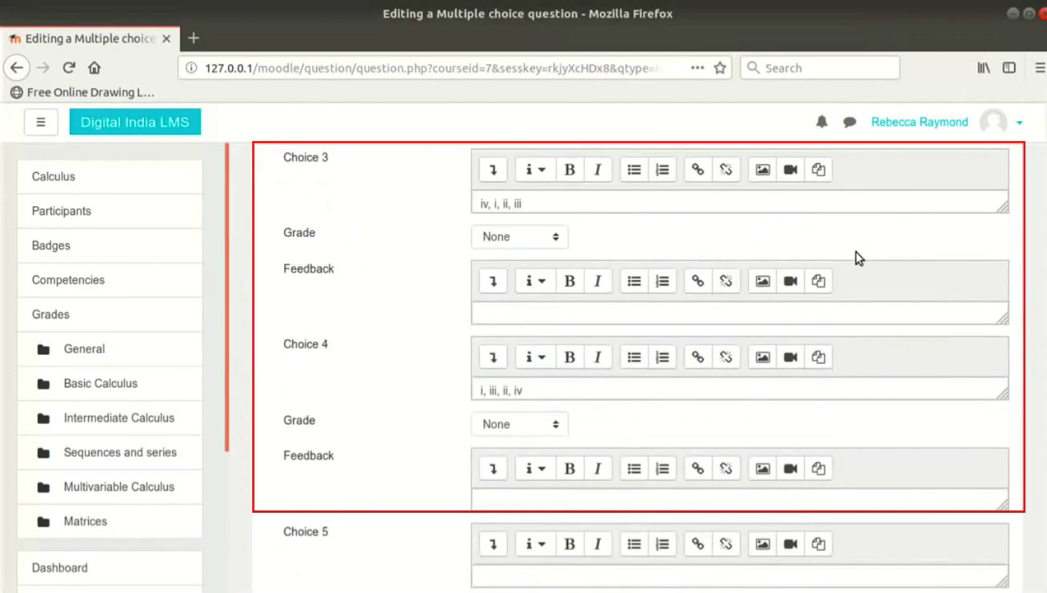
scroll(856, 257, "down", 10)
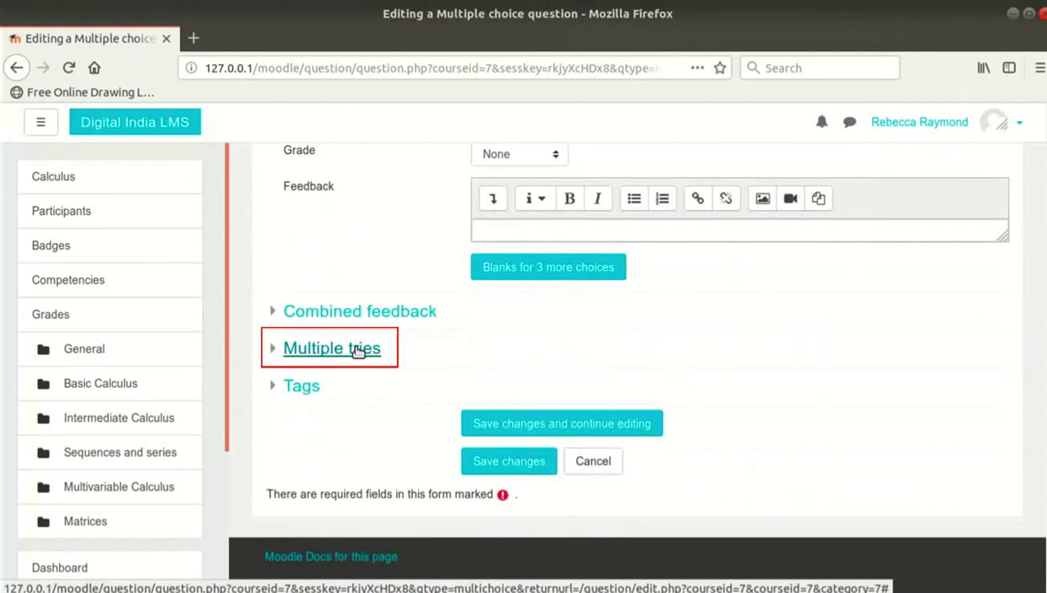
left_click(359, 350)
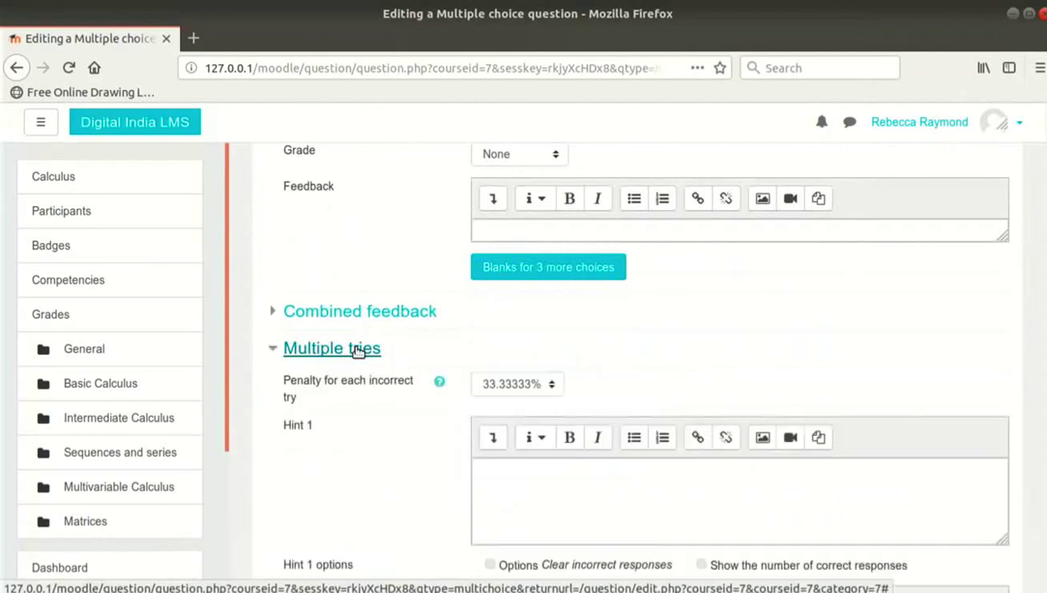
scroll(432, 368, "down", 2)
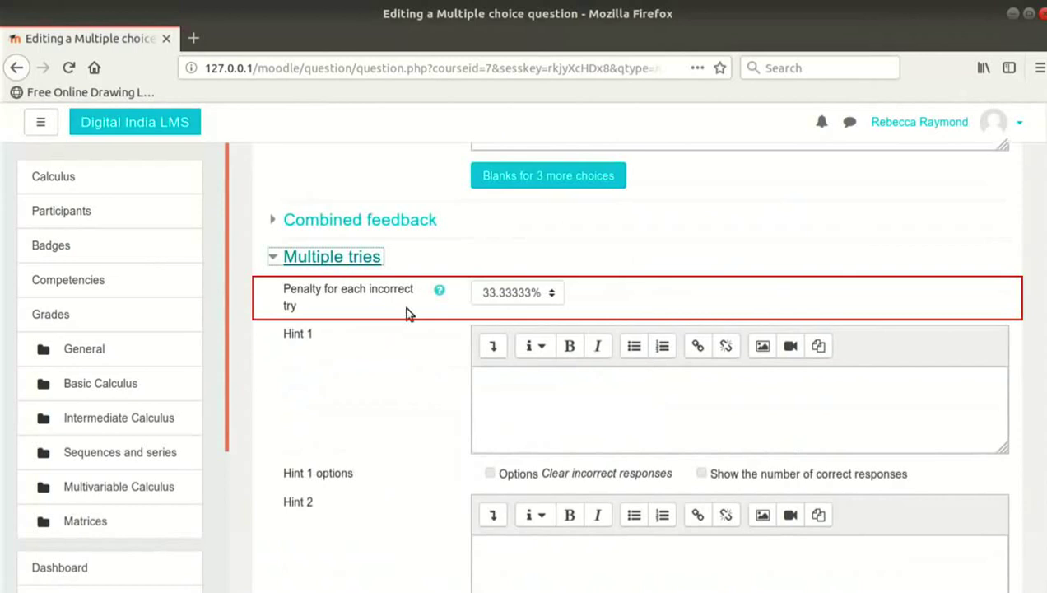
left_click(506, 298)
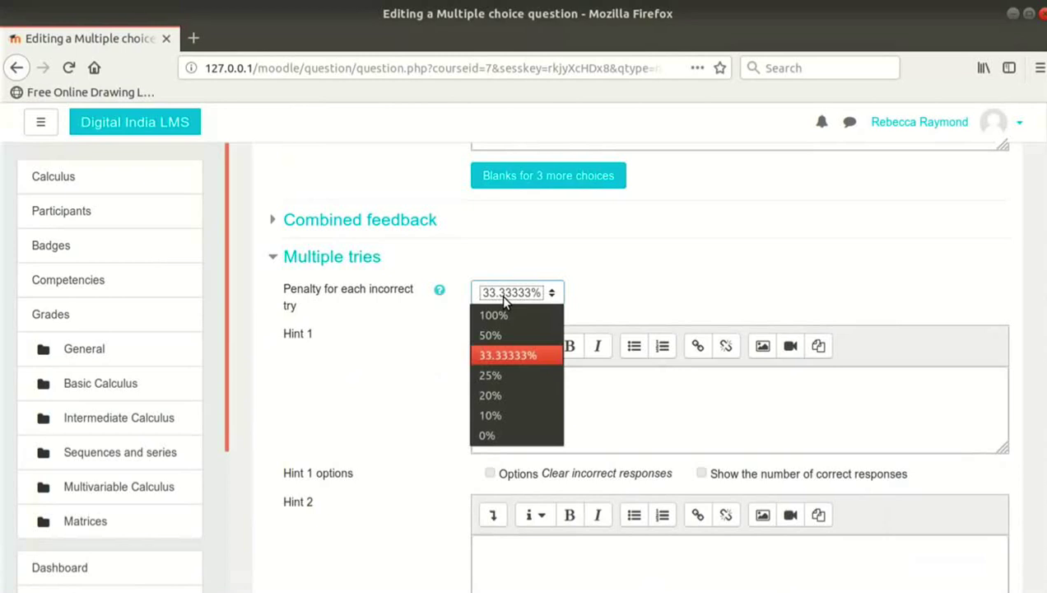
left_click(489, 436)
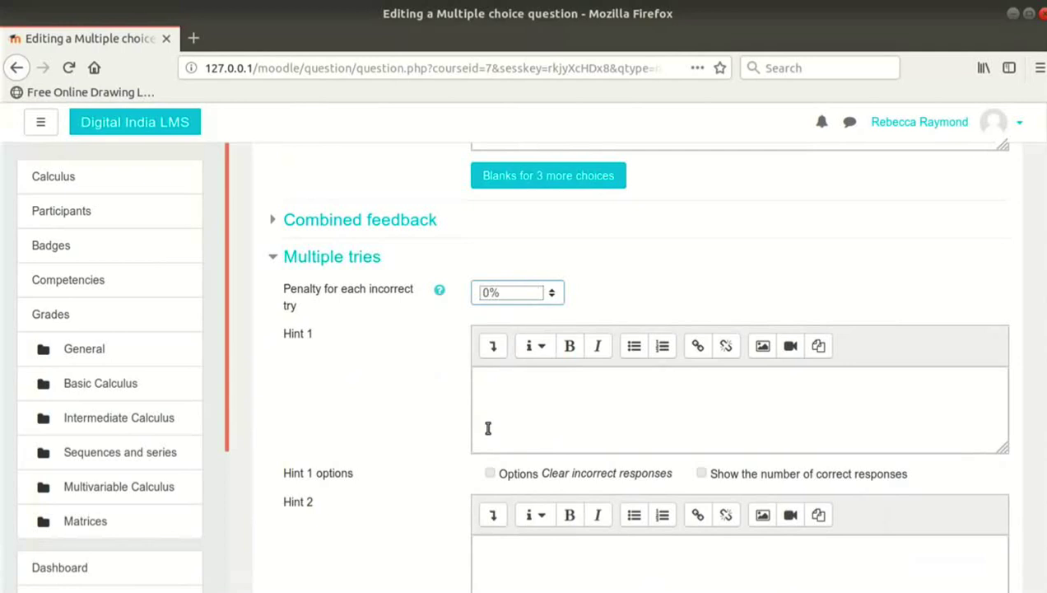
left_click(416, 374)
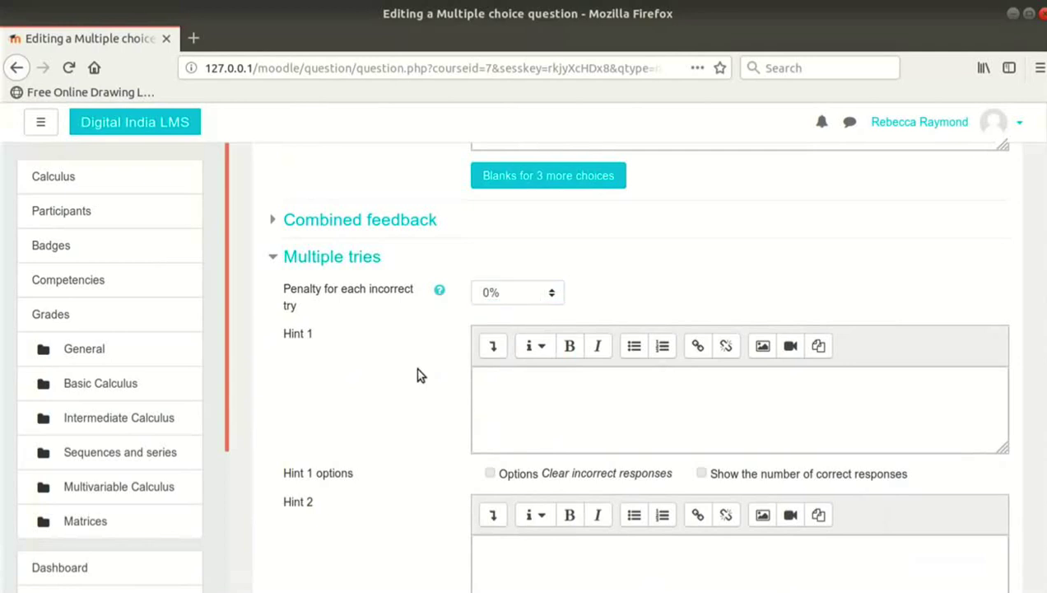
scroll(417, 374, "down", 8)
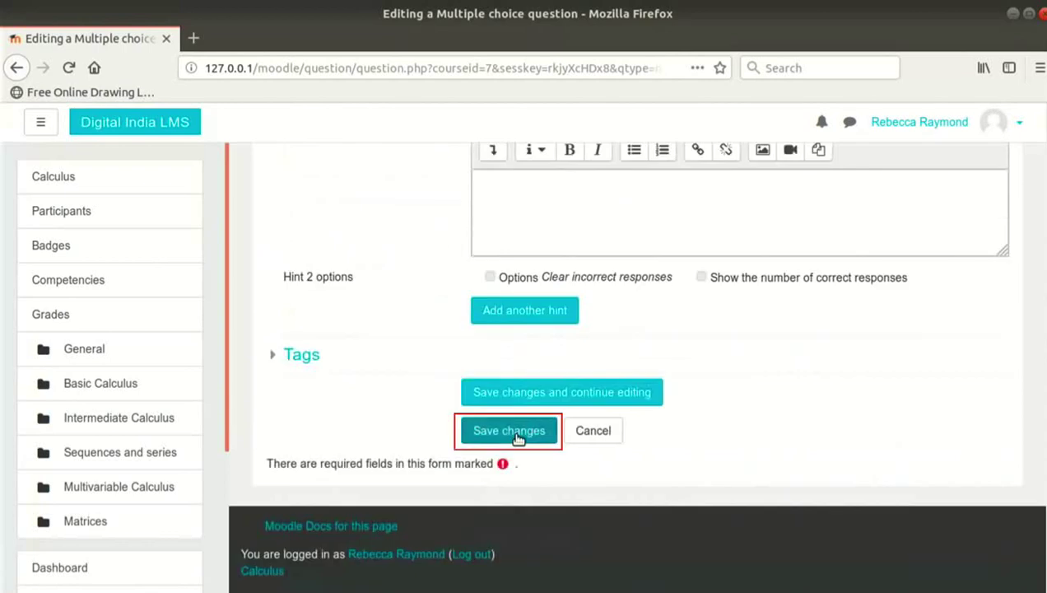
left_click(517, 435)
Preview the "MCQ with single correct answer" question, submit it with the correct response filled in, and close the preview
scroll(531, 393, "down", 2)
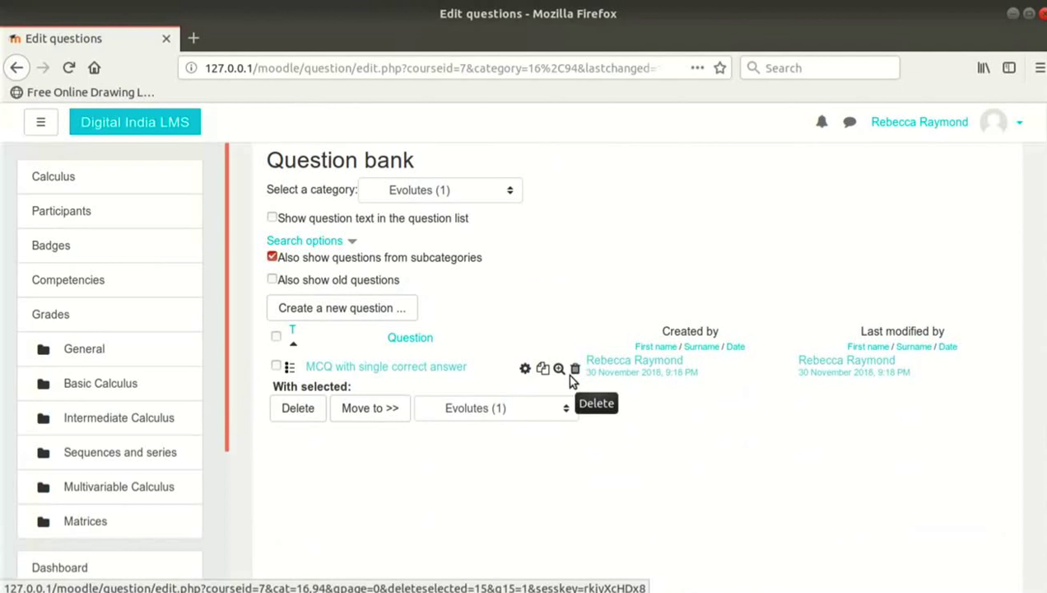
left_click(558, 370)
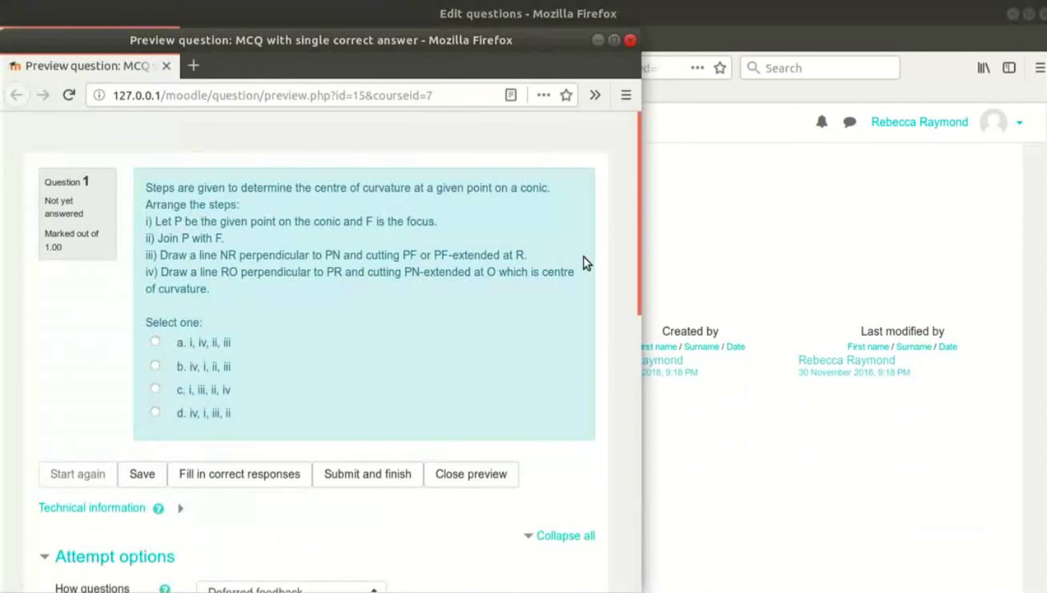
scroll(428, 334, "down", 1)
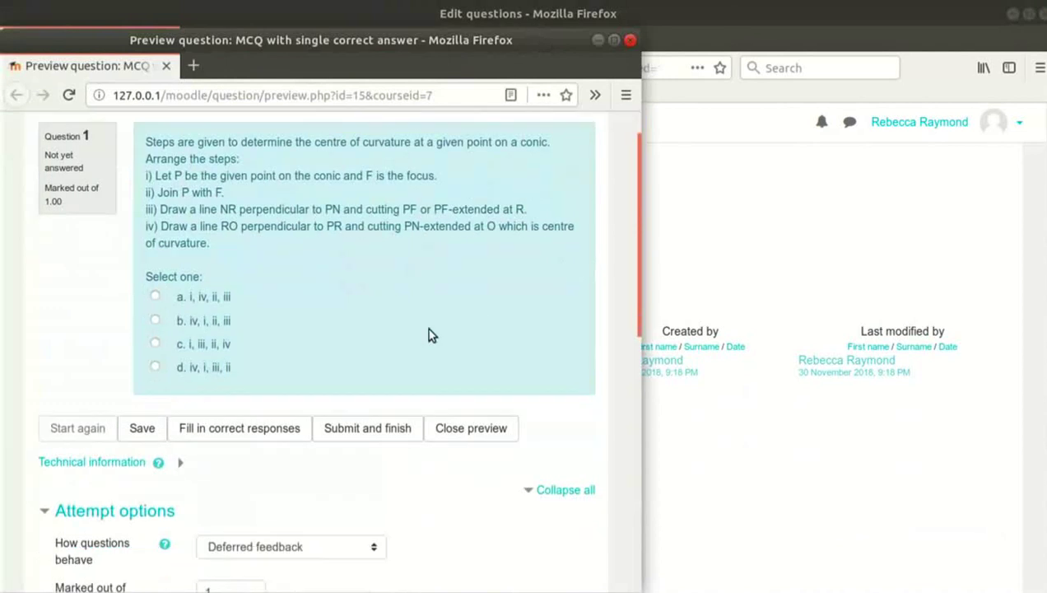
left_click(280, 430)
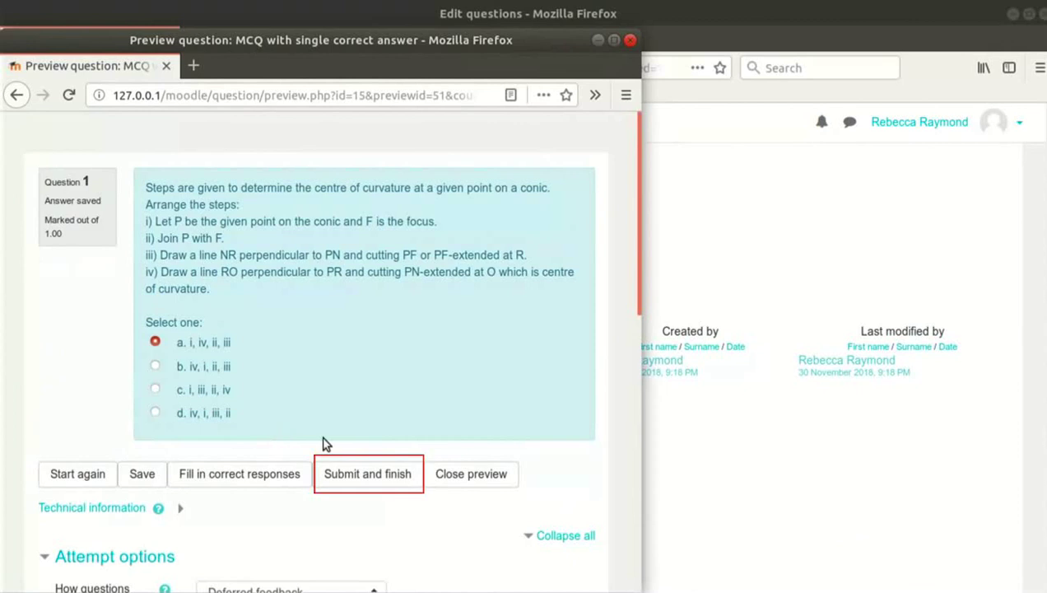
left_click(352, 476)
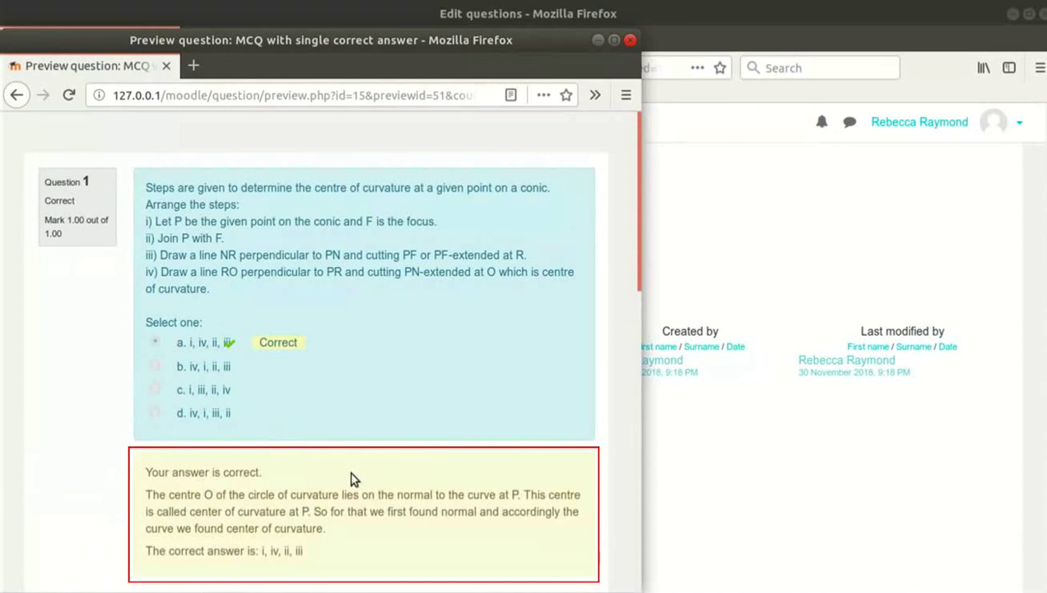
scroll(344, 452, "down", 2)
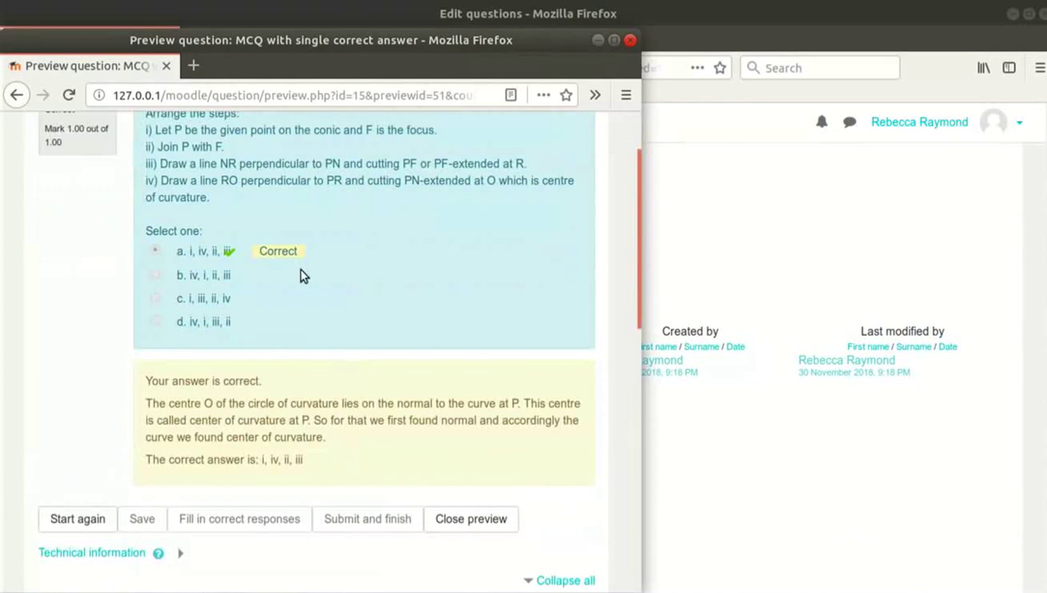
left_click(471, 520)
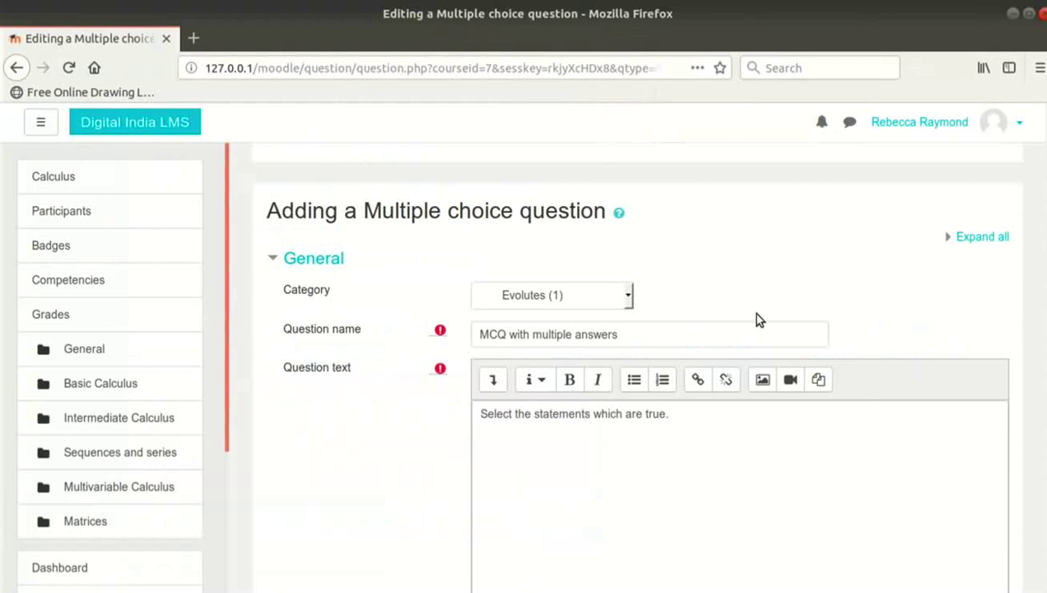
Set the "MCQ with multiple answers" question to allow multiple answers
scroll(754, 315, "down", 1)
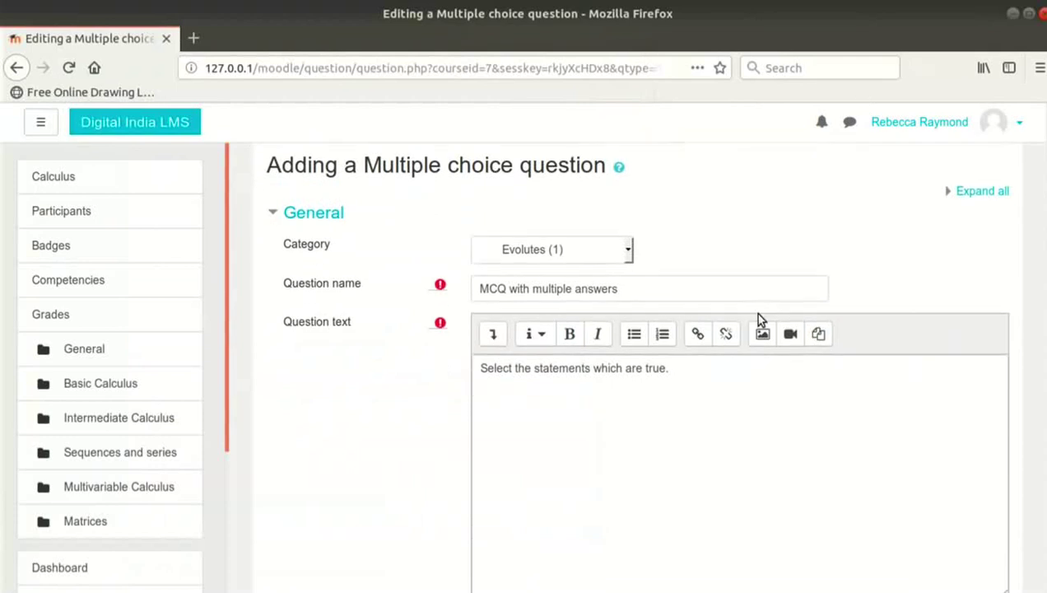
scroll(759, 317, "down", 3)
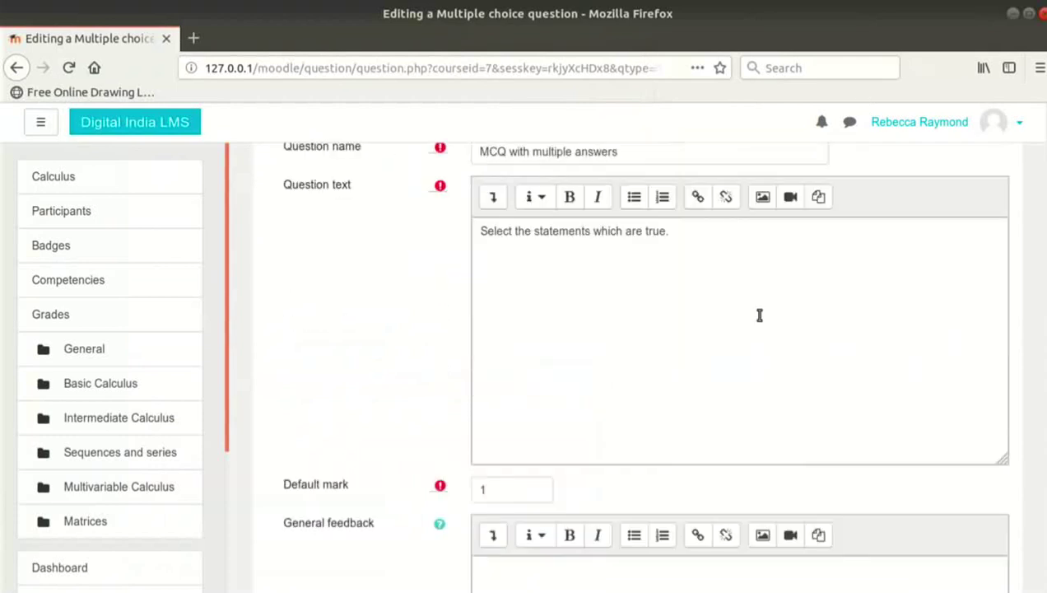
scroll(759, 315, "down", 7)
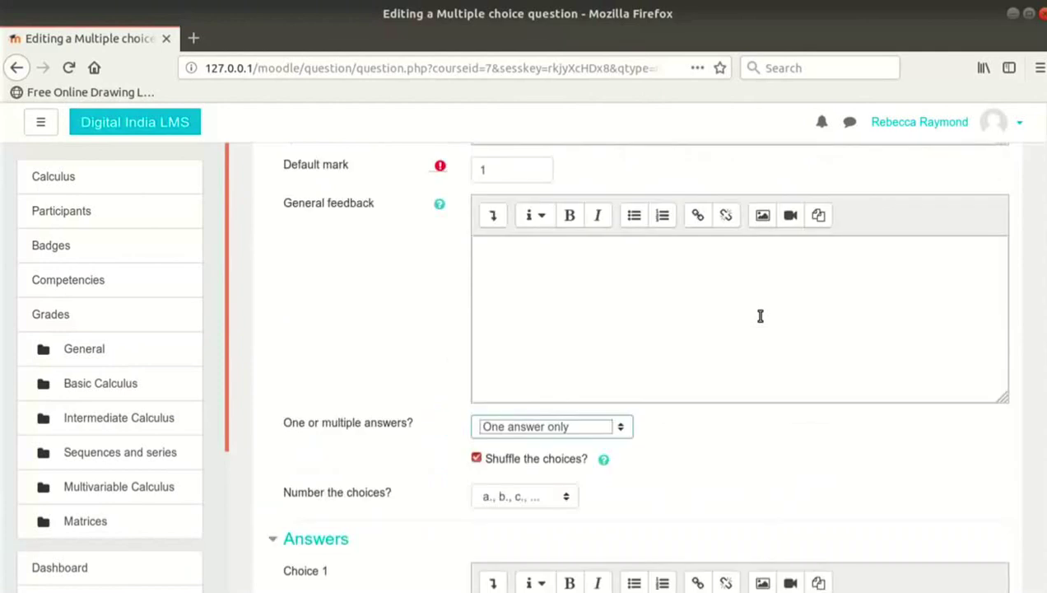
scroll(760, 316, "down", 3)
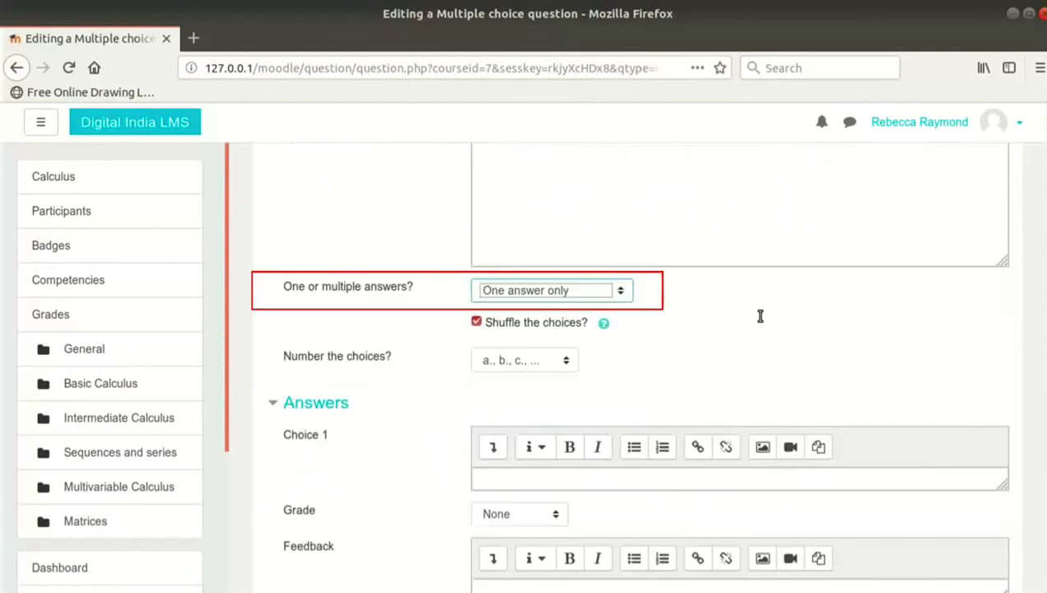
left_click(622, 291)
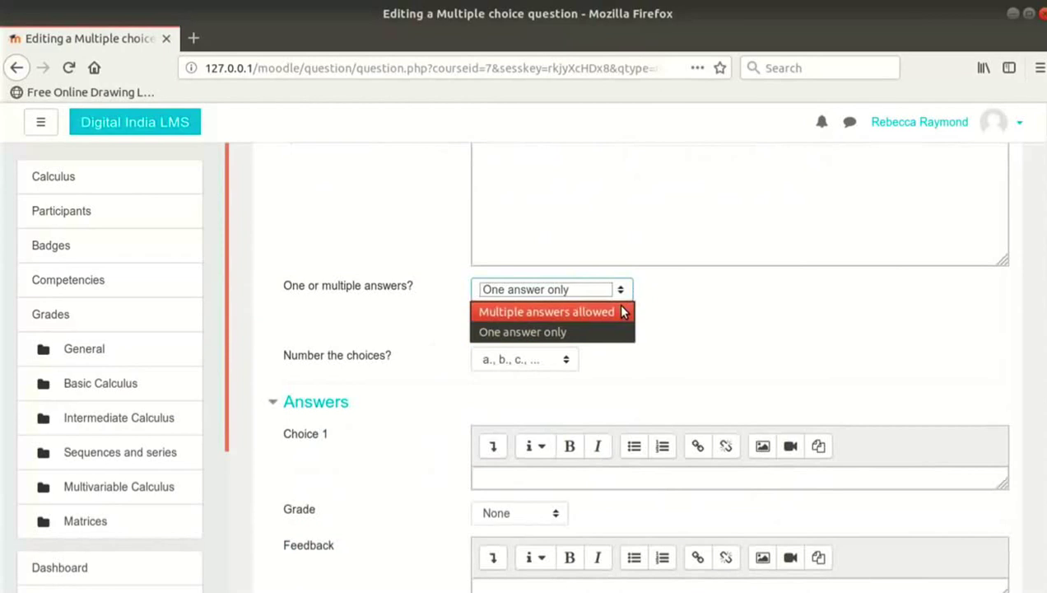
left_click(622, 311)
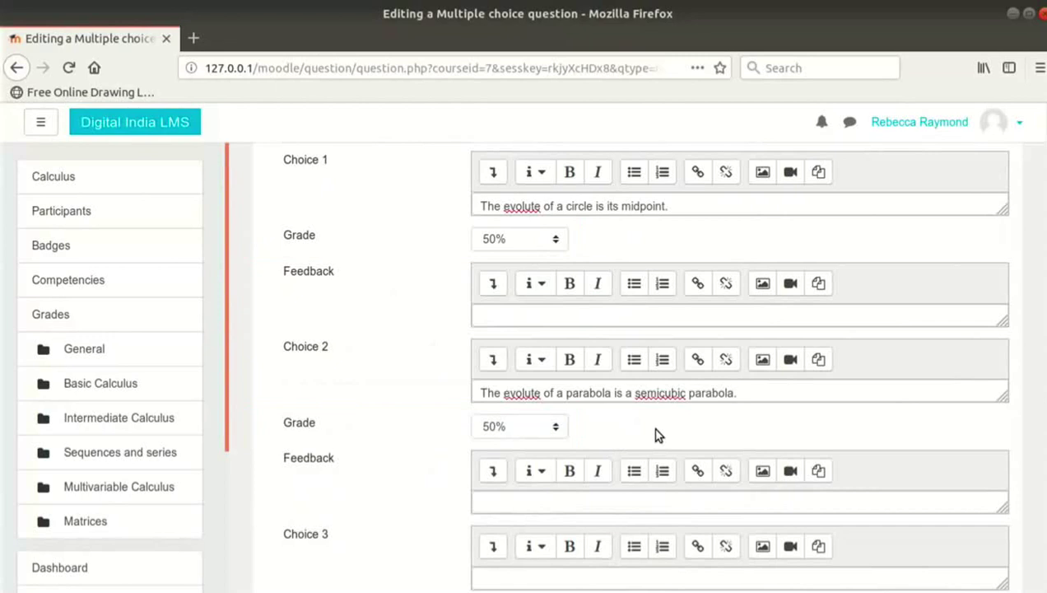
Set the multiple-answer question's penalty for each incorrect try to 0% and save the question
scroll(658, 435, "down", 5)
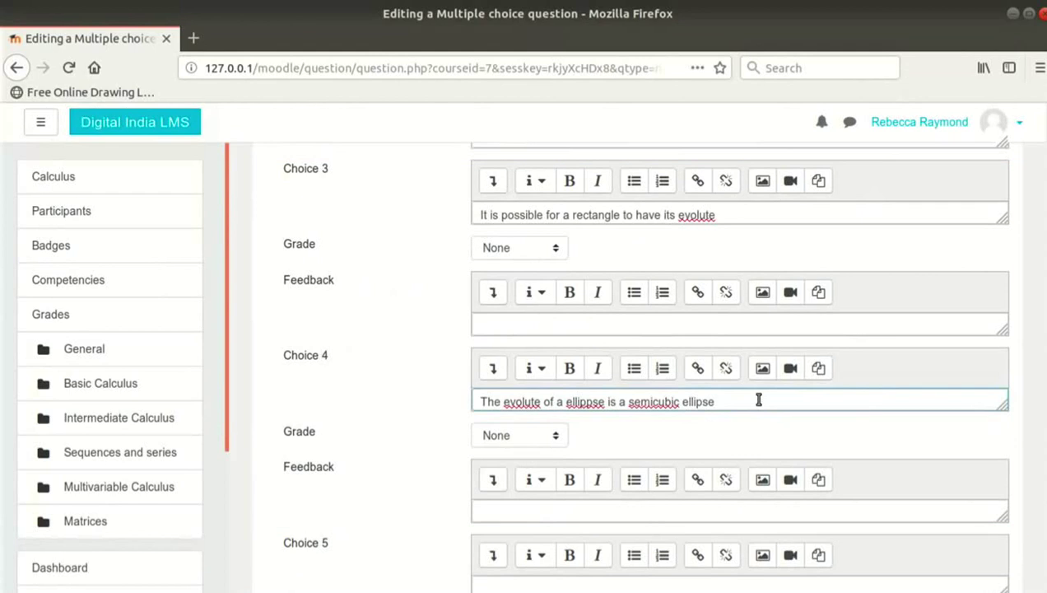
scroll(432, 374, "down", 5)
left_click(372, 402)
scroll(498, 400, "down", 3)
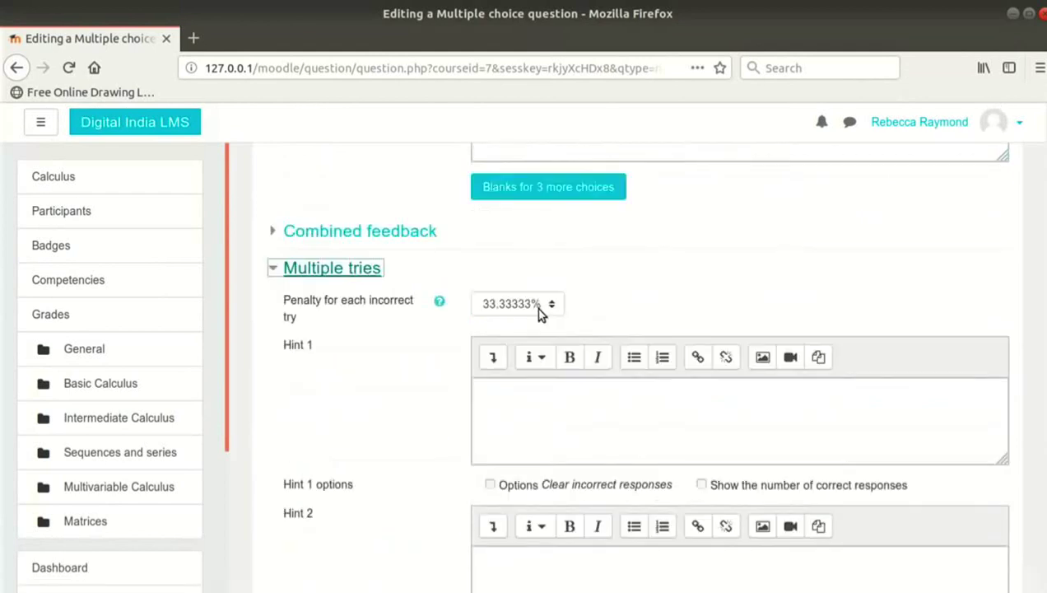
left_click(543, 303)
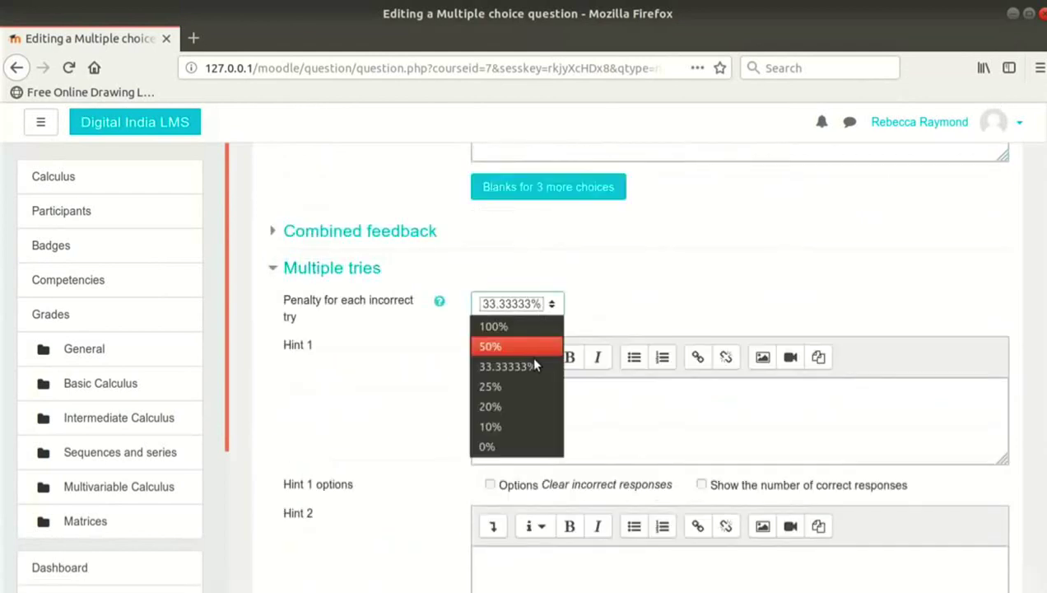
left_click(492, 442)
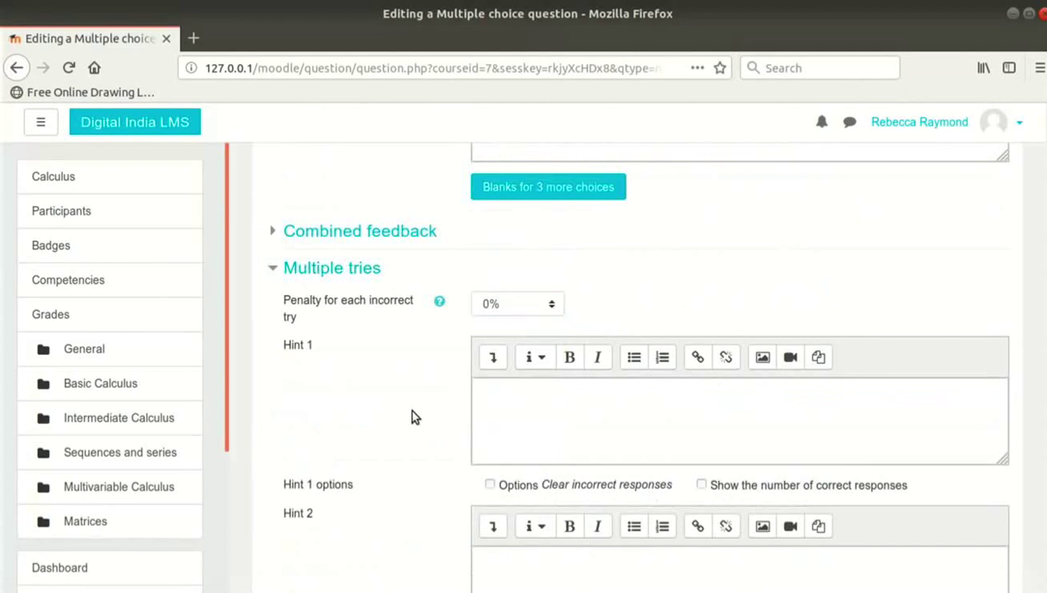
scroll(416, 414, "down", 4)
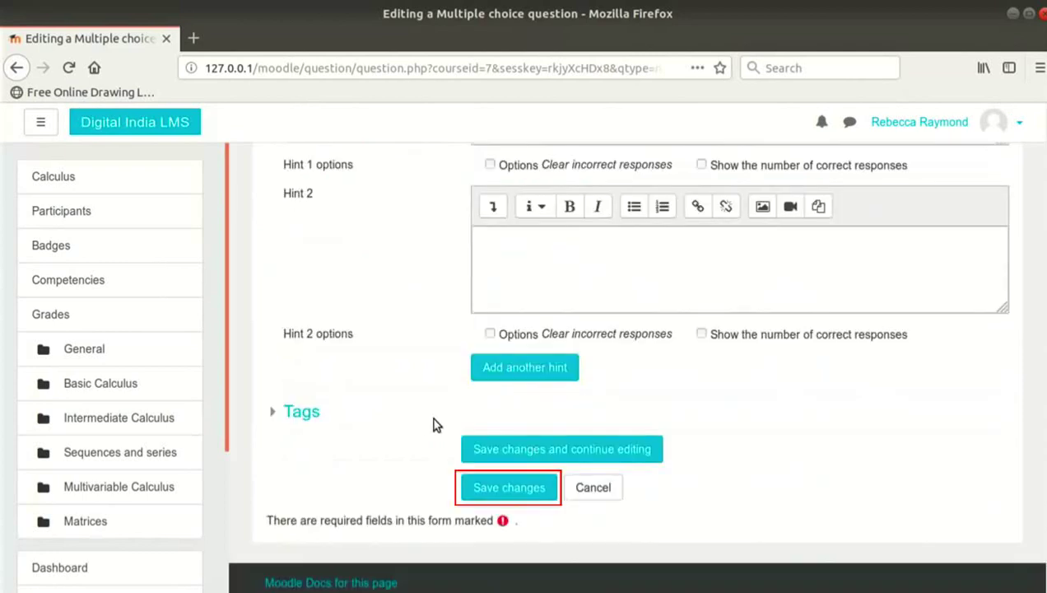
left_click(487, 485)
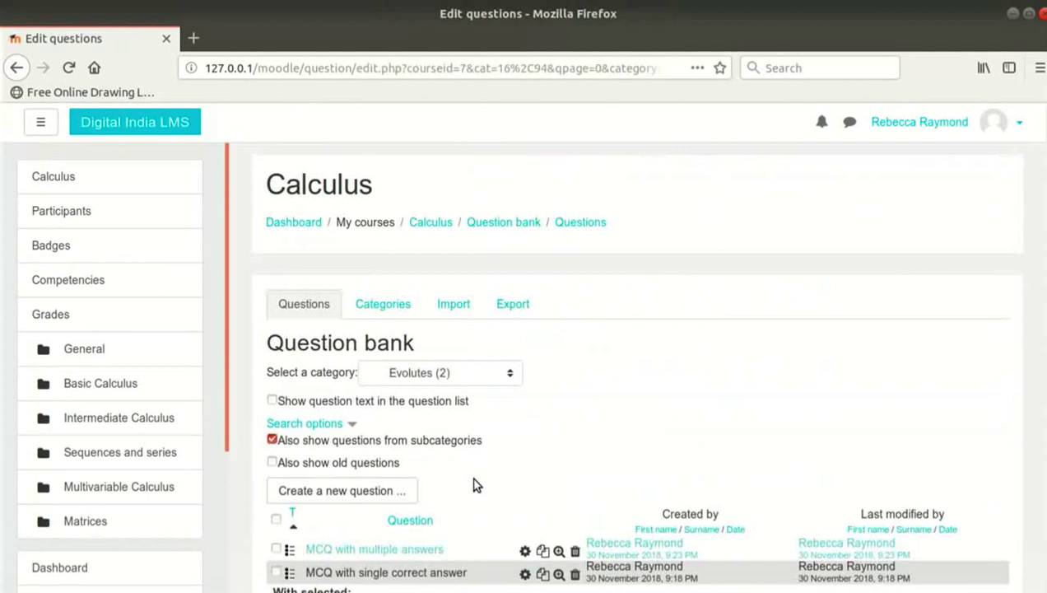
Start creating a new Short answer question in the Evolutes category
left_click(381, 494)
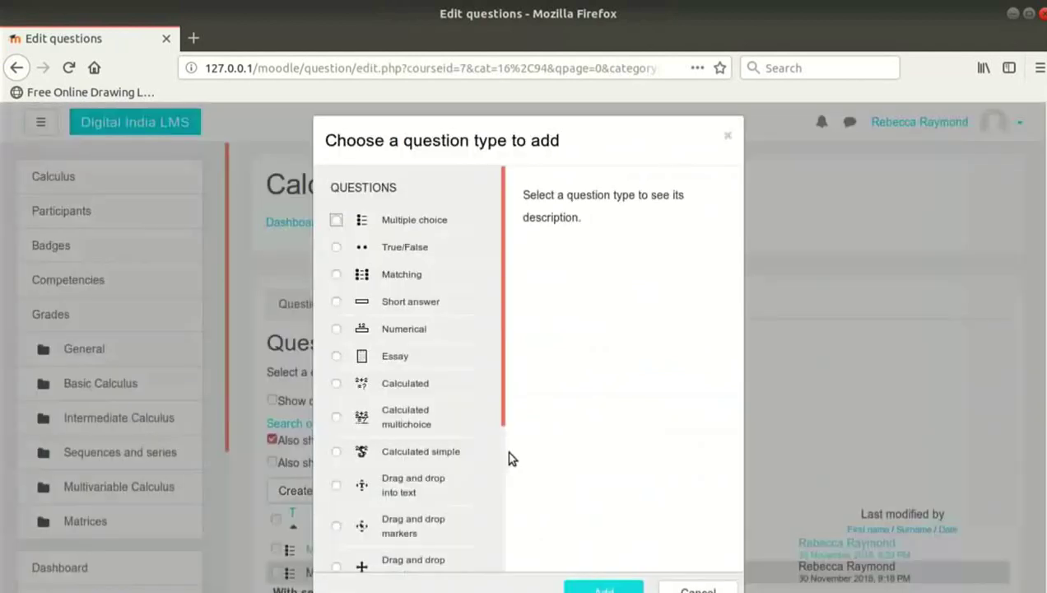
left_click(430, 301)
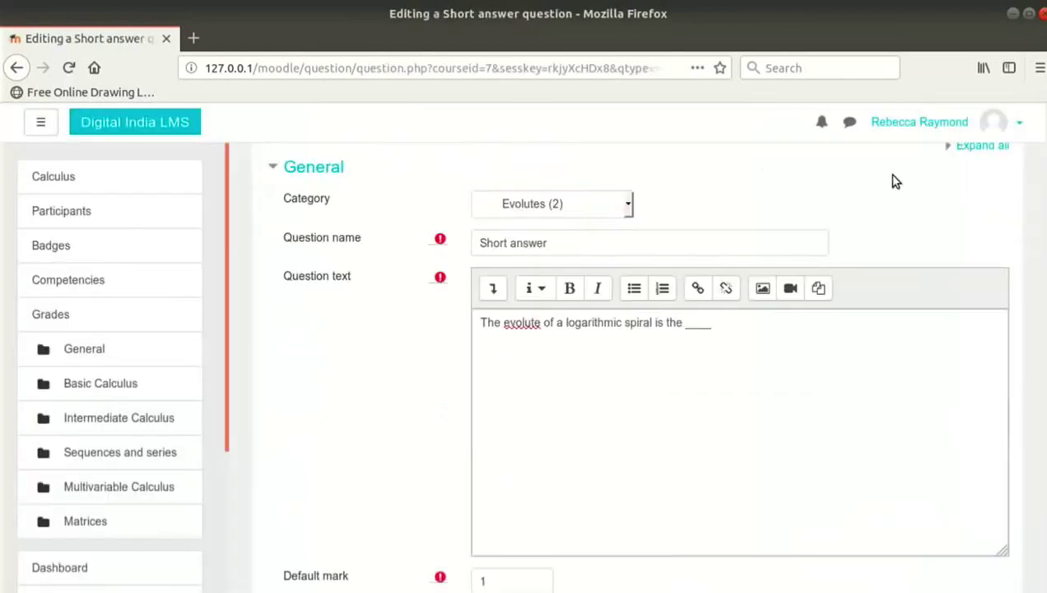
Set the short answer question's case sensitivity to "No, case is unimportant", with general feedback "The evolute of a logarithmic spiral is the same logarithmic spiral"
scroll(836, 292, "down", 8)
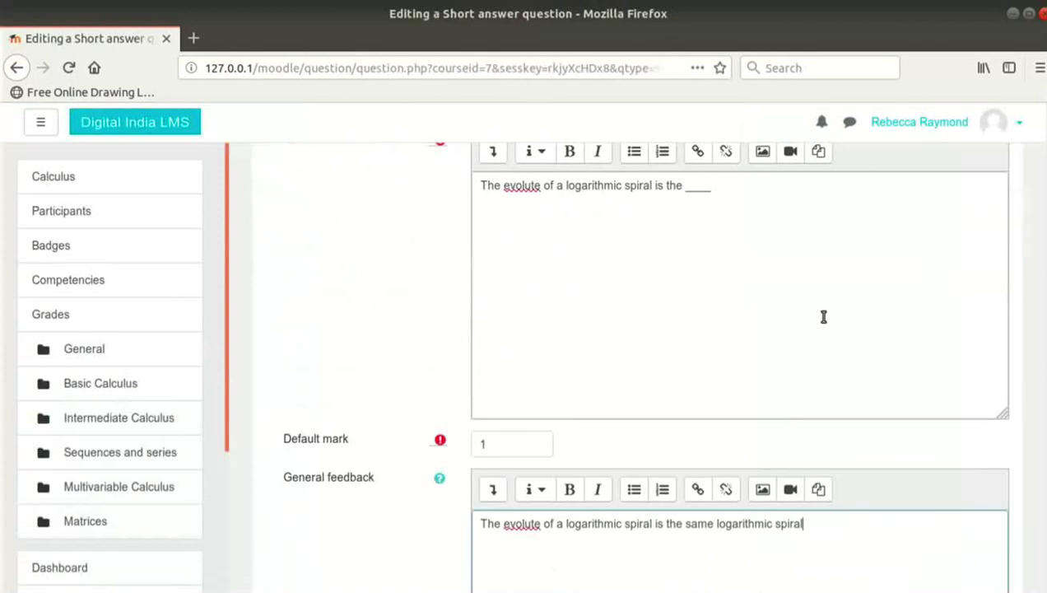
scroll(823, 317, "down", 3)
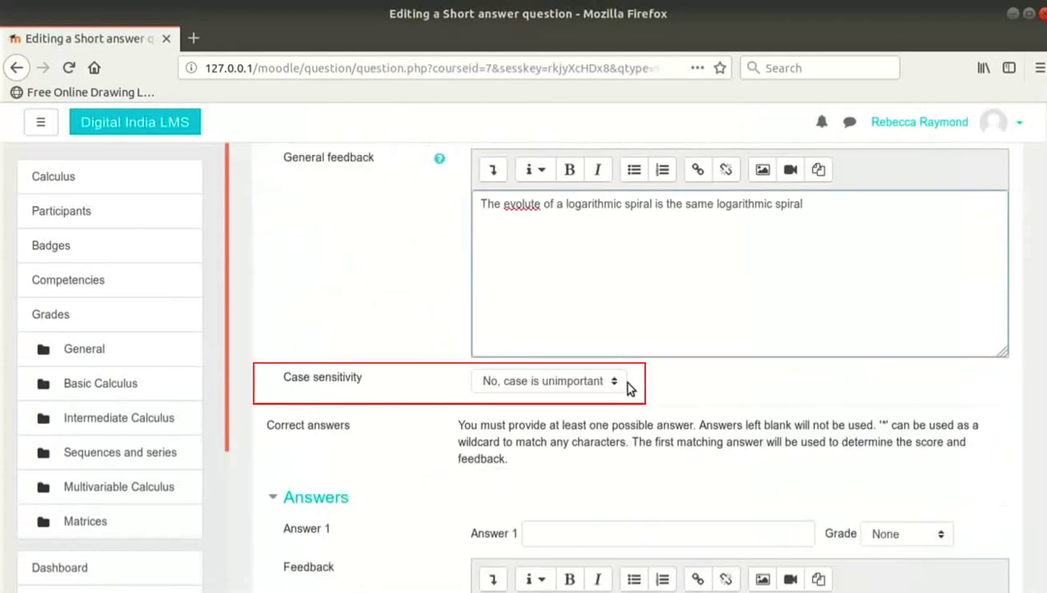
left_click(609, 382)
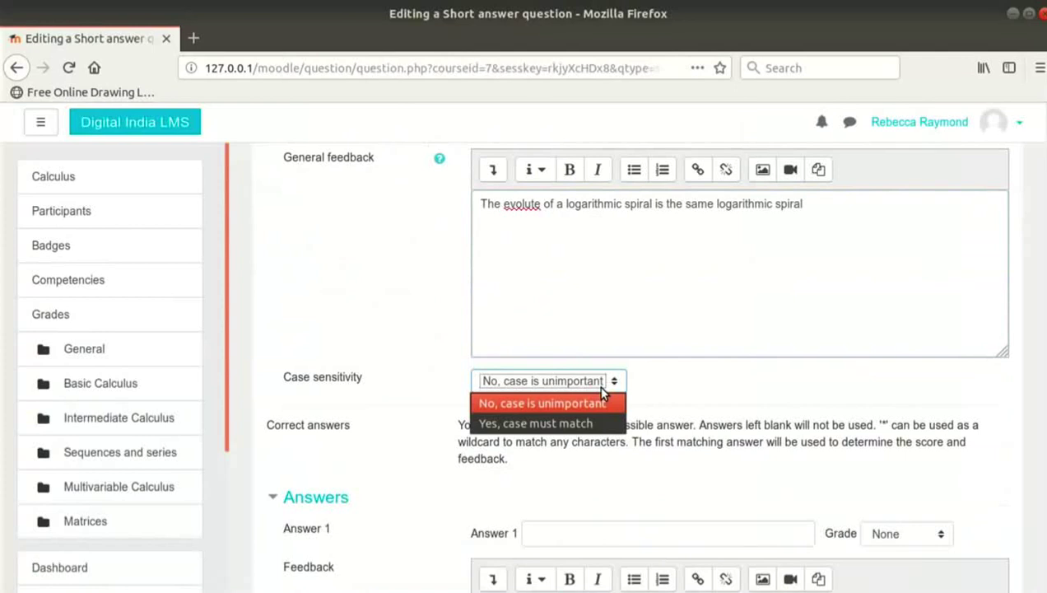
left_click(599, 401)
left_click(660, 257)
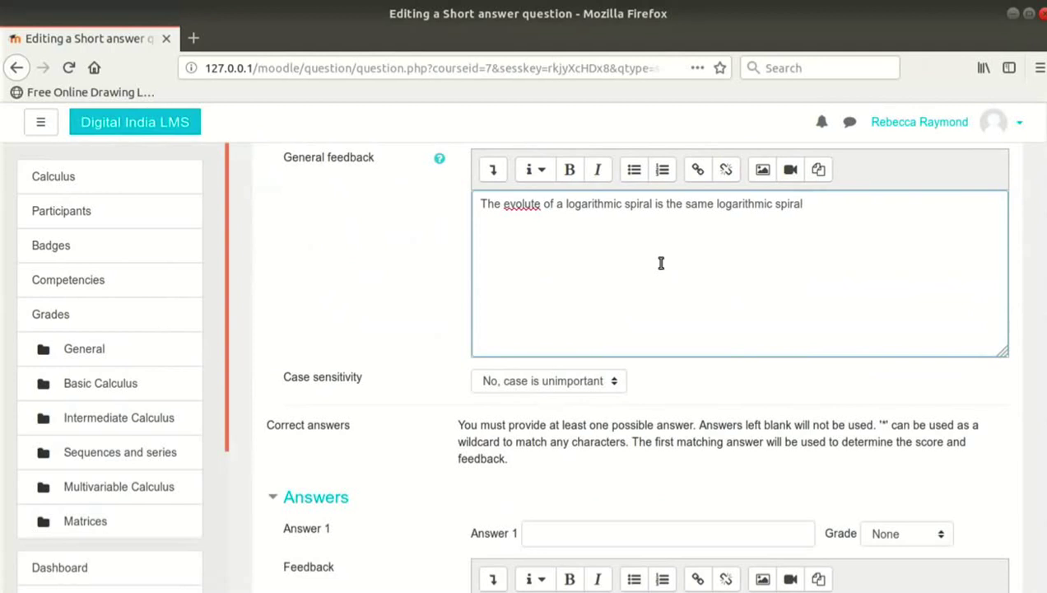
Enter "* same logarithmic spiral", "same spiral" and "same logarithmic spiral" as Answers 1 to 3, each with a grade of 100%
scroll(662, 268, "down", 2)
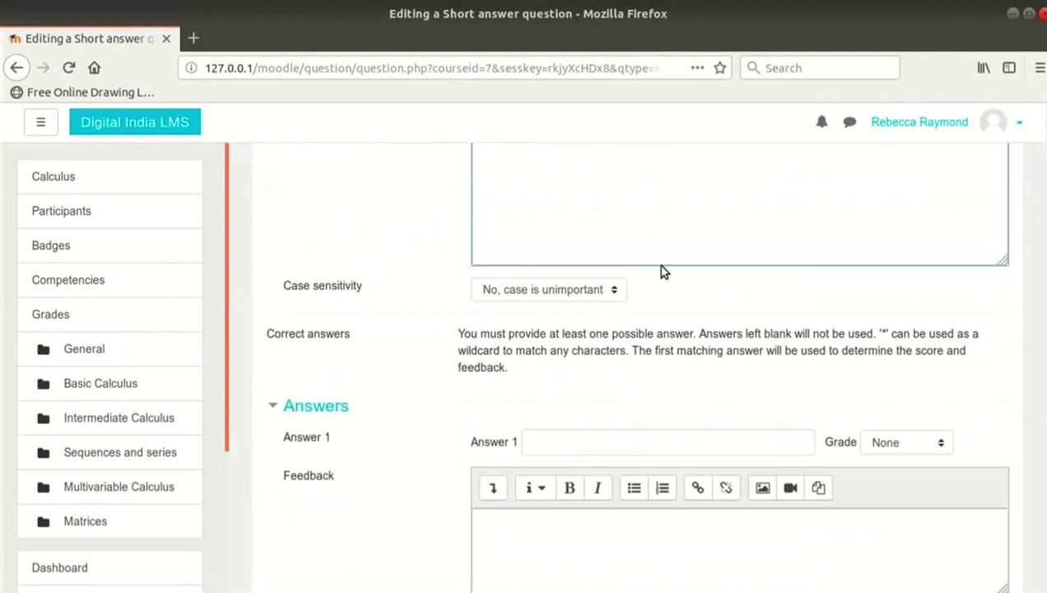
scroll(663, 270, "down", 3)
left_click(664, 266)
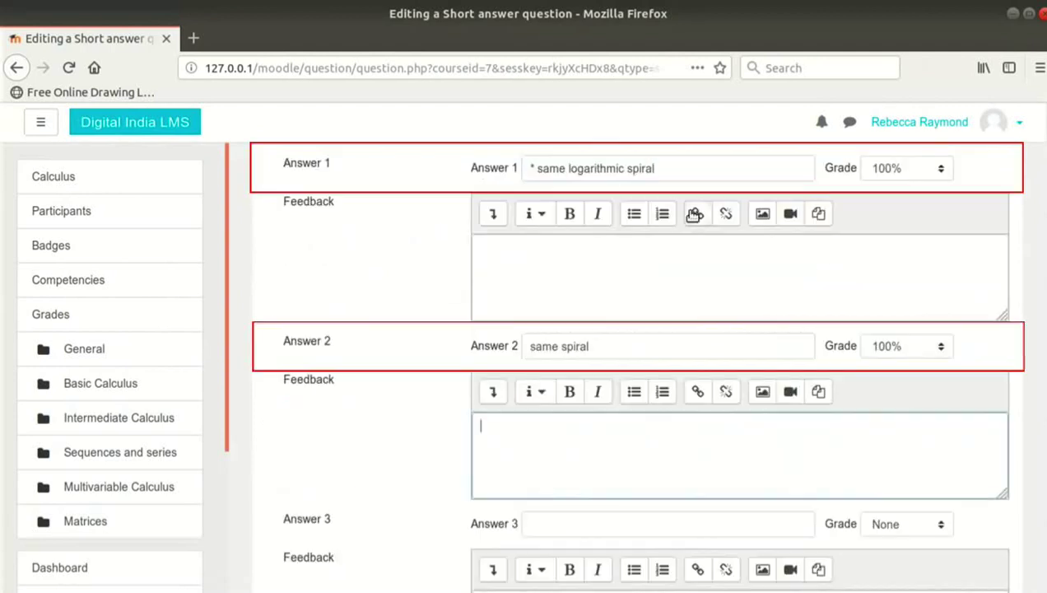
left_click(701, 167)
left_click(718, 353)
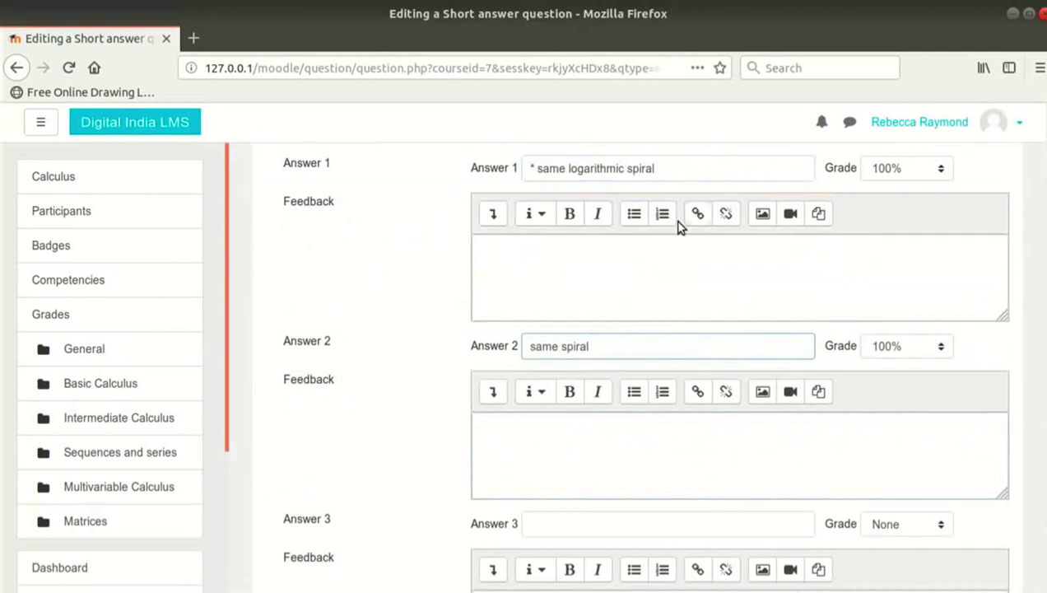
left_click(535, 168)
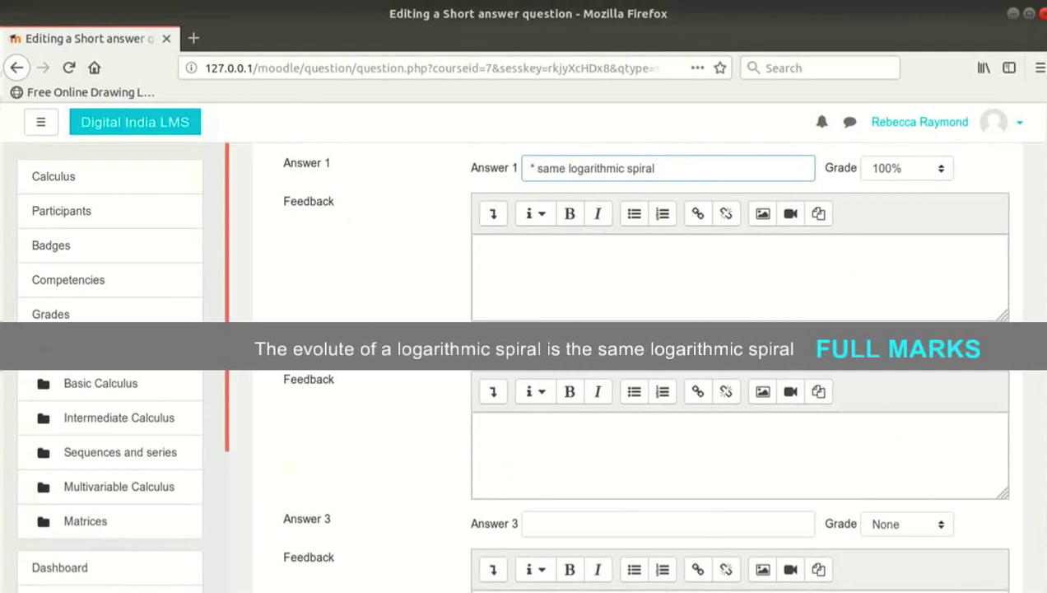
scroll(651, 333, "down", 5)
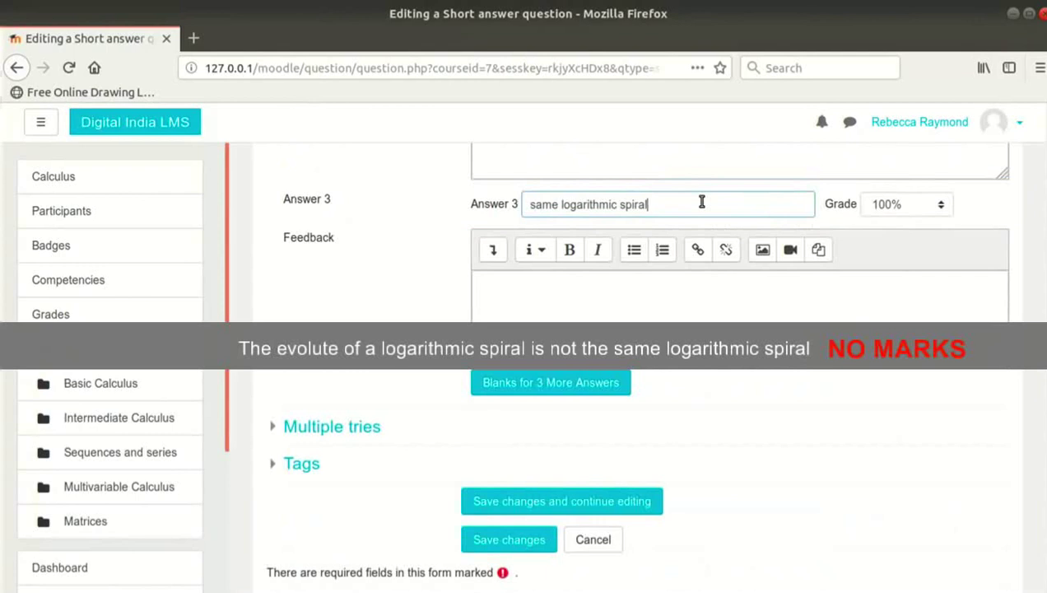
Add three answer blanks and set Answer 4 to "logarithmic spiral", grade 50%, feedback "You need to specify that it's the same spiral and not any spiral"
left_click(624, 377)
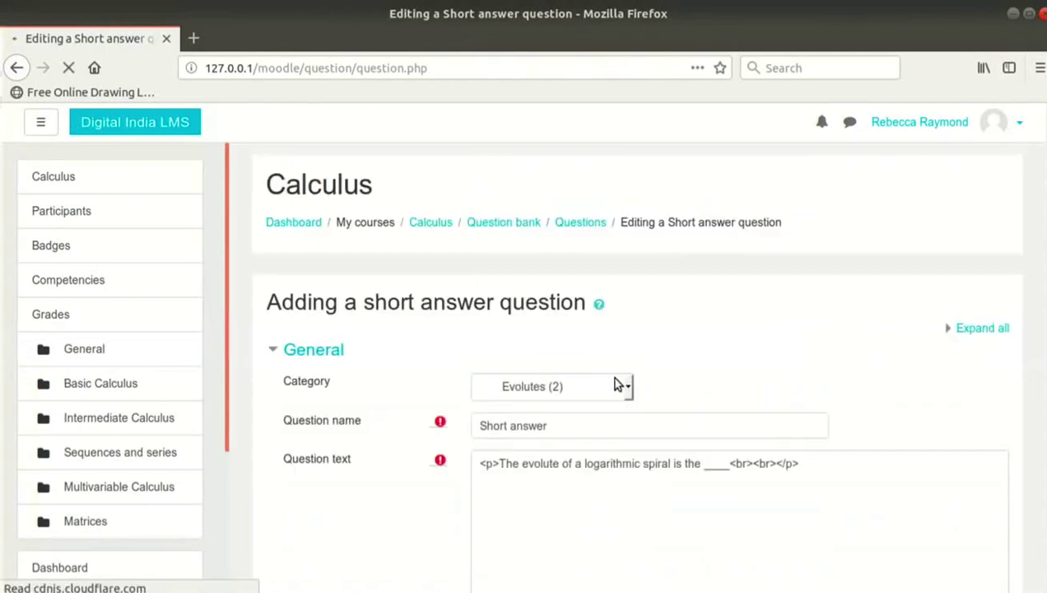
scroll(803, 360, "down", 15)
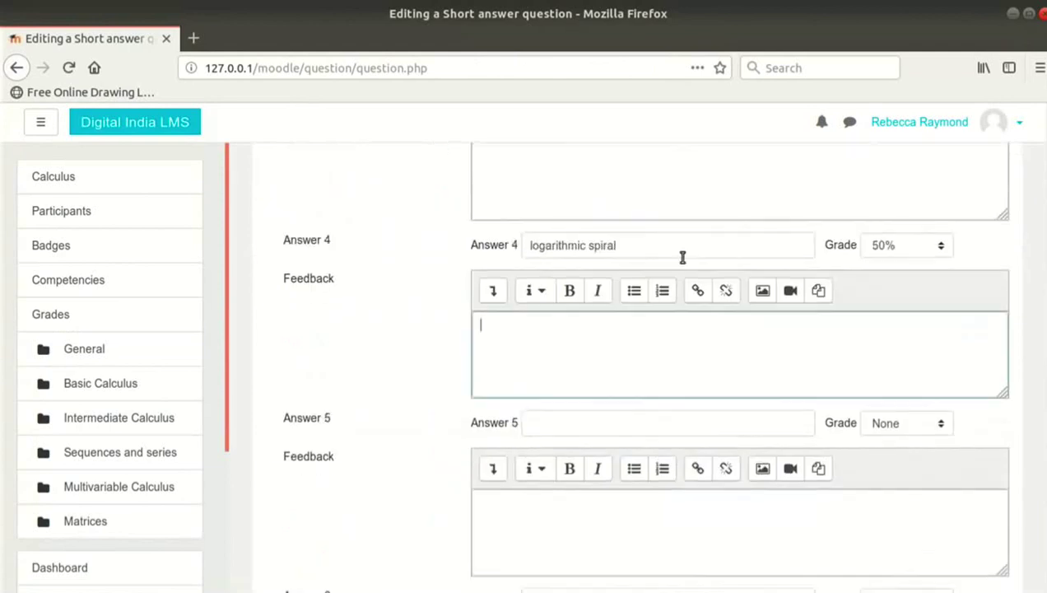
left_click(682, 249)
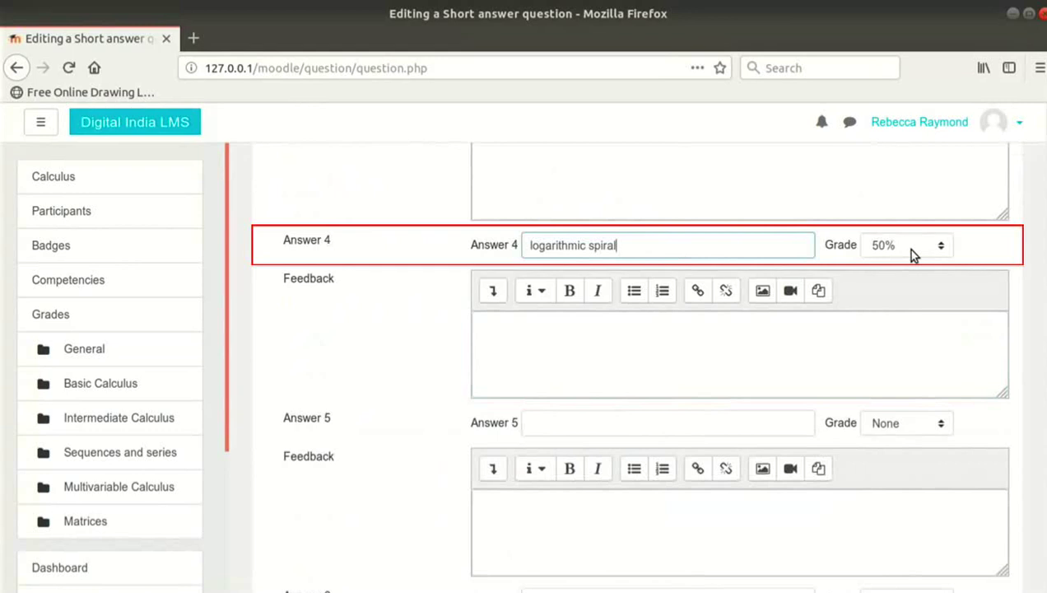
left_click(867, 359)
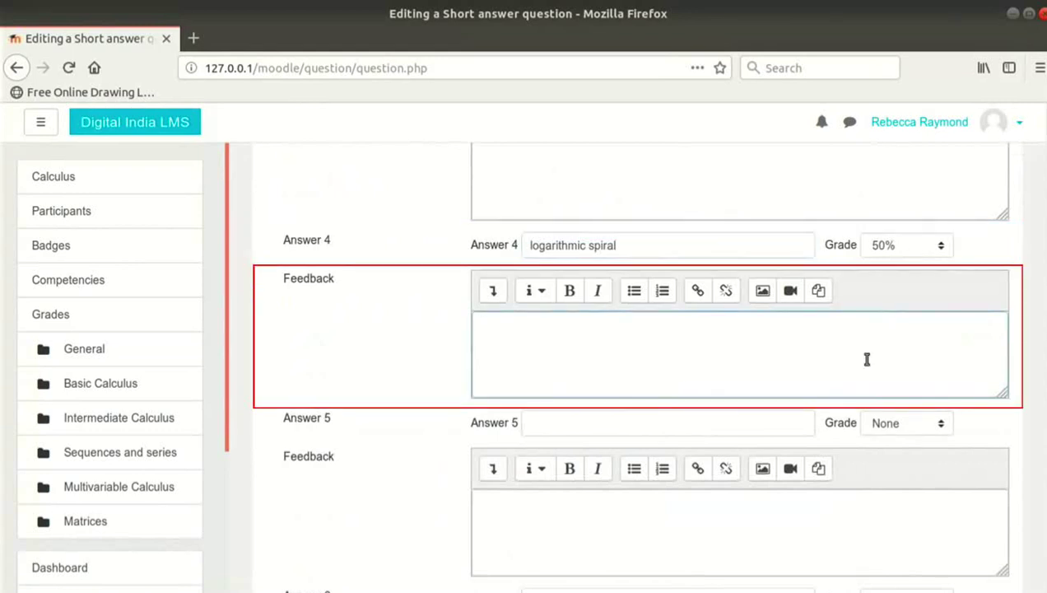
type("You need to specify that it’s the same spiral and not any spiral")
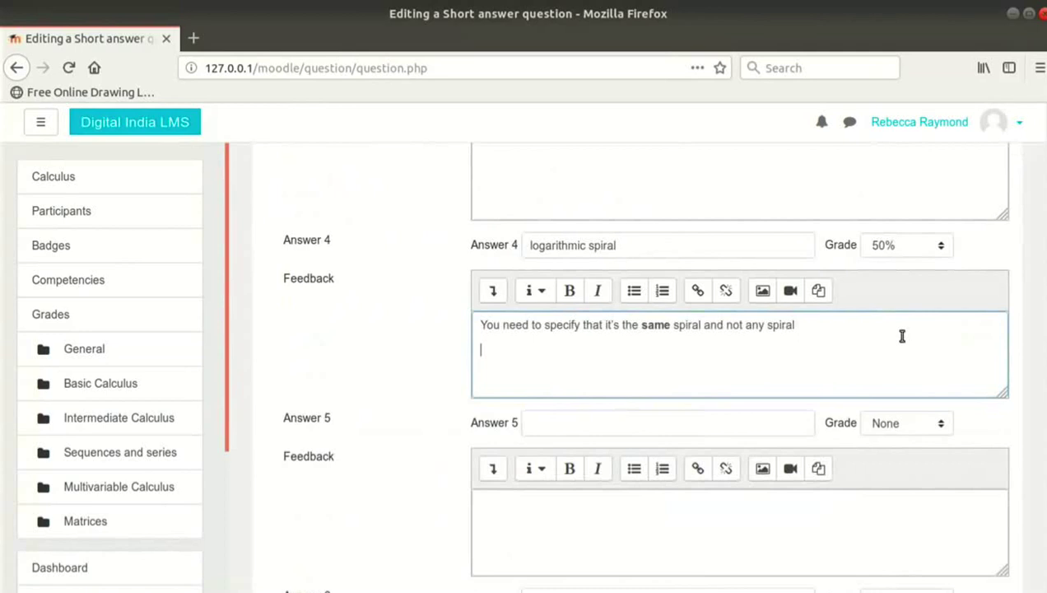
Set the short answer question's penalty for each incorrect try to 0% and save the question
scroll(671, 412, "down", 10)
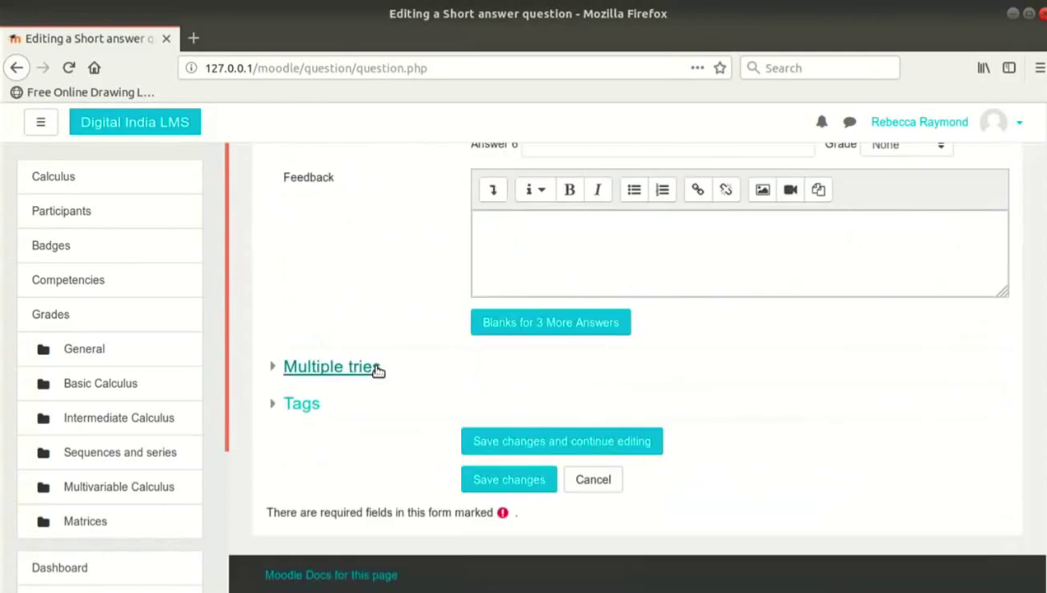
left_click(373, 370)
scroll(366, 303, "down", 2)
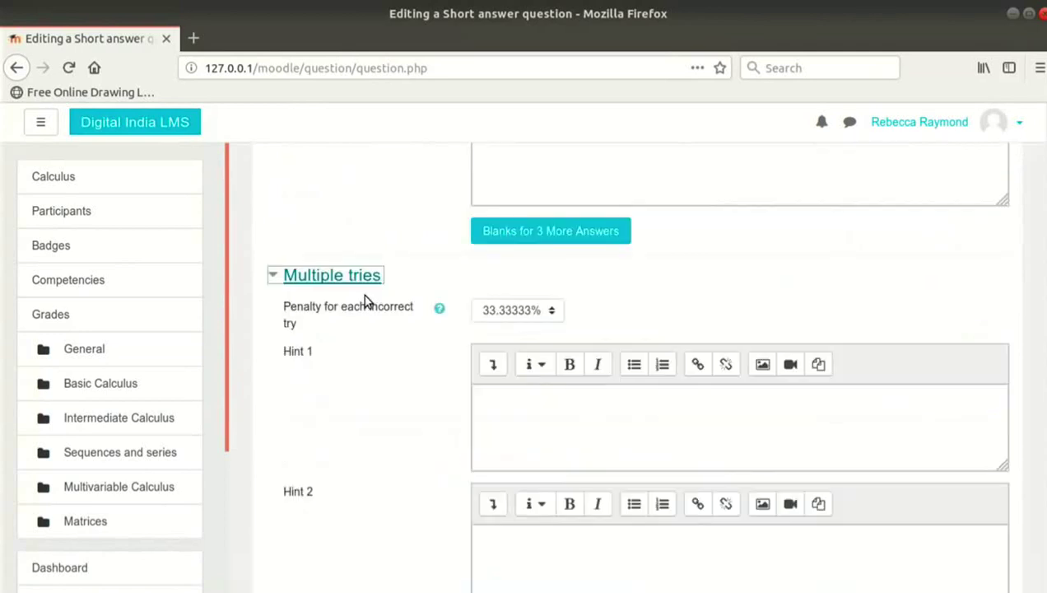
left_click(517, 311)
left_click(508, 454)
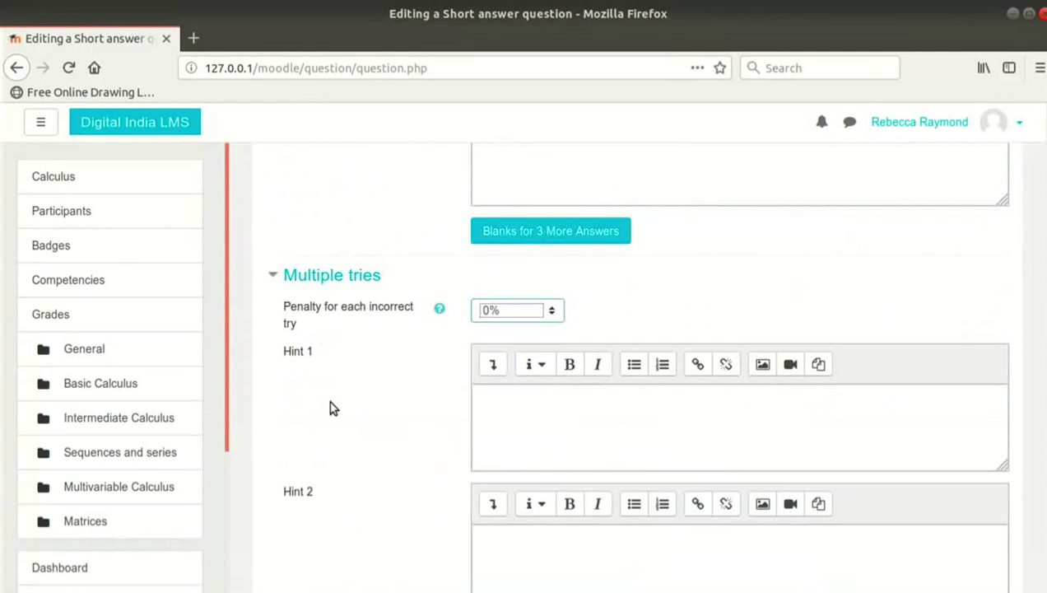
scroll(331, 407, "down", 5)
left_click(483, 442)
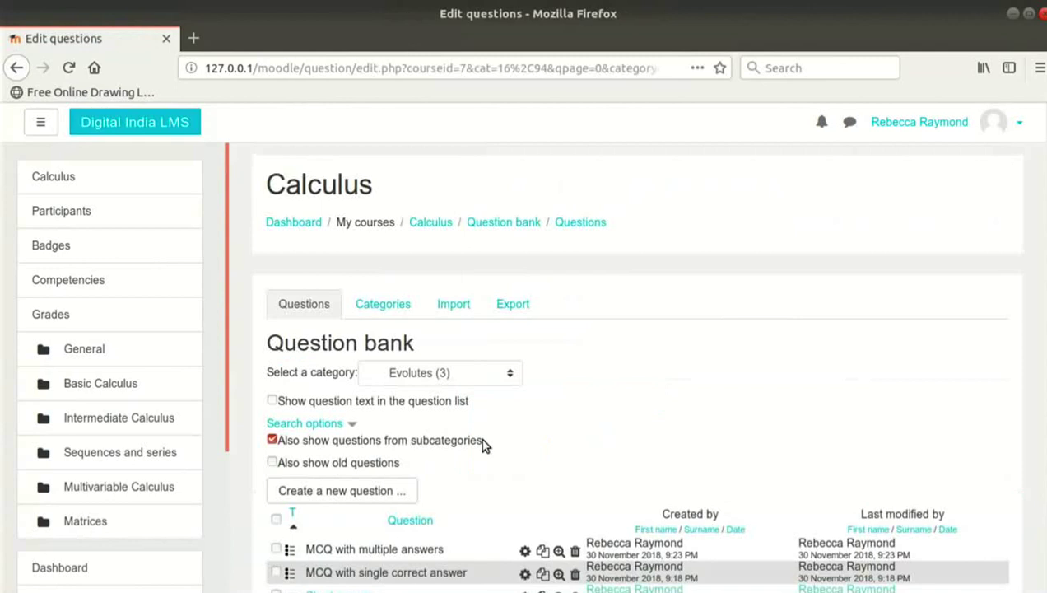
Create a Numerical question named "Numerical question" in Evolutes asking how far a bolt with 10 mm pitch advances in ½ revolution, with explanatory general feedback
left_click(390, 492)
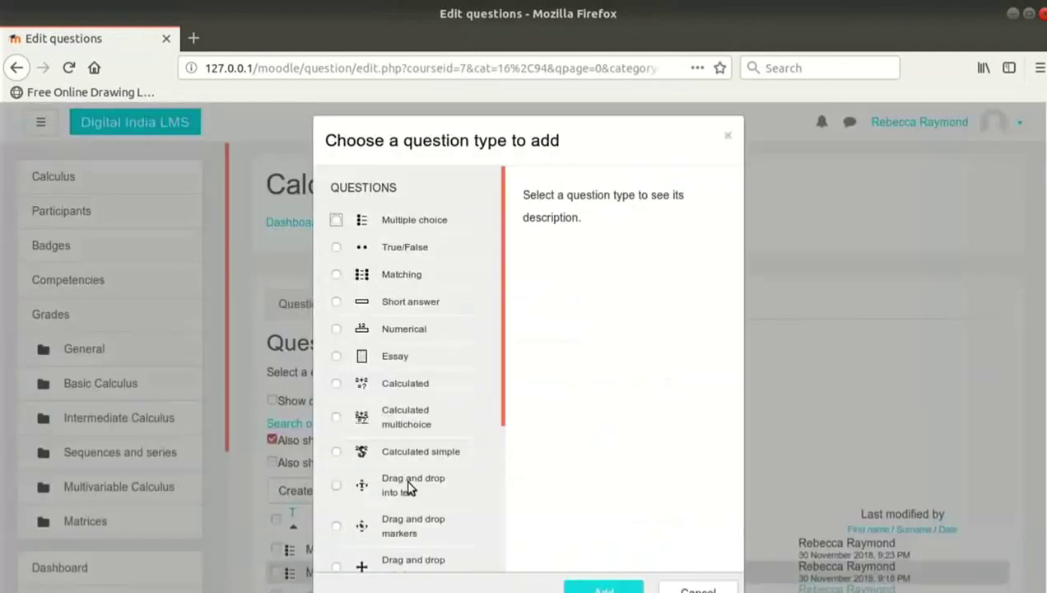
double_click(405, 329)
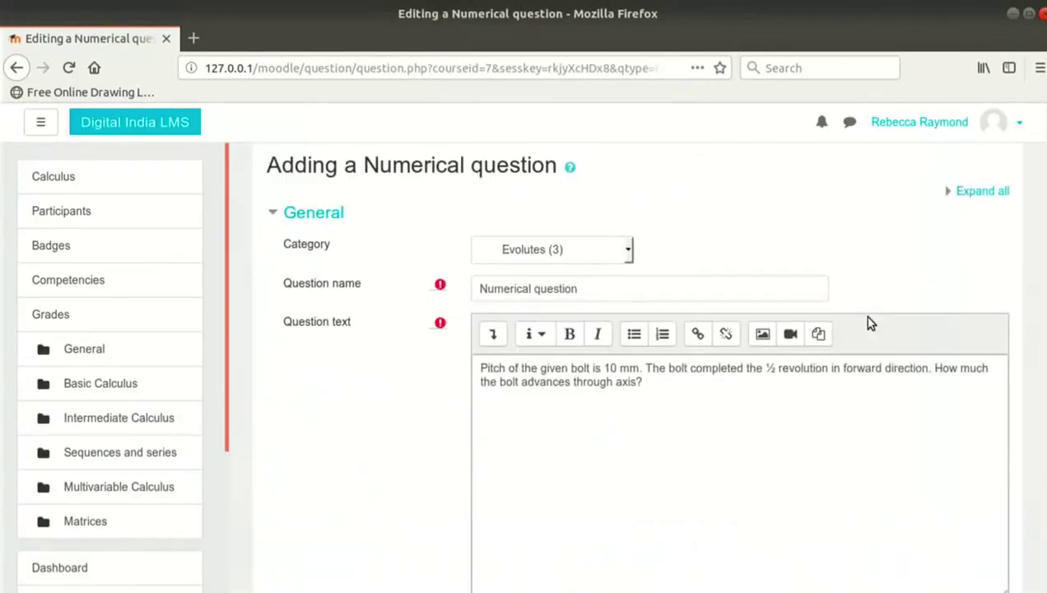
scroll(871, 322, "down", 5)
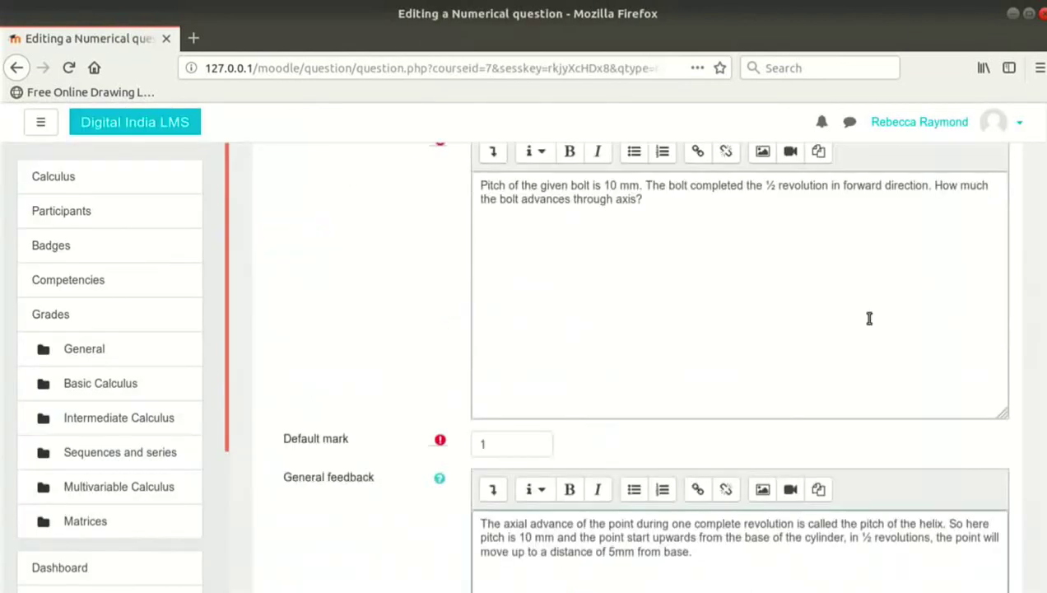
scroll(870, 318, "down", 2)
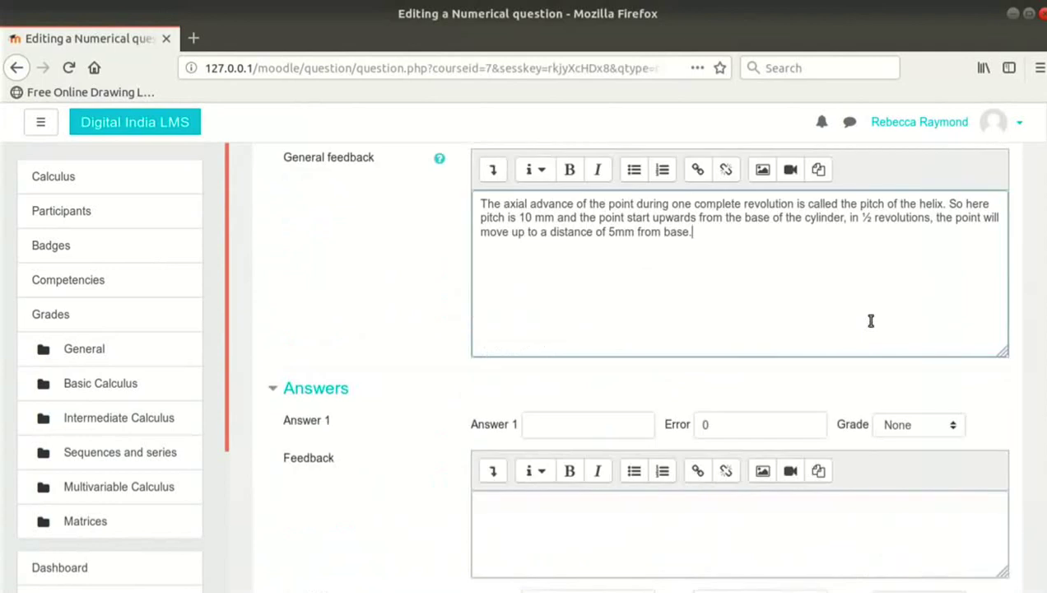
left_click_drag(609, 232, 641, 232)
Enter numerical answers 10 (error 0, grade None), 5 (error 0.5, grade 100%) and 2.5 (error 0, grade None)
scroll(756, 284, "down", 5)
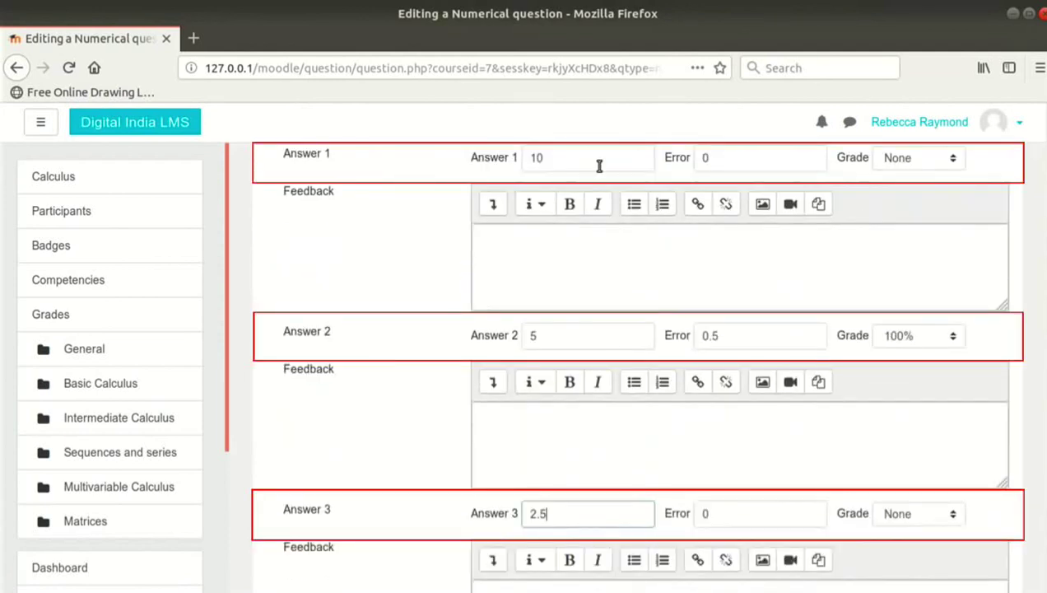
left_click(596, 163)
left_click(805, 163)
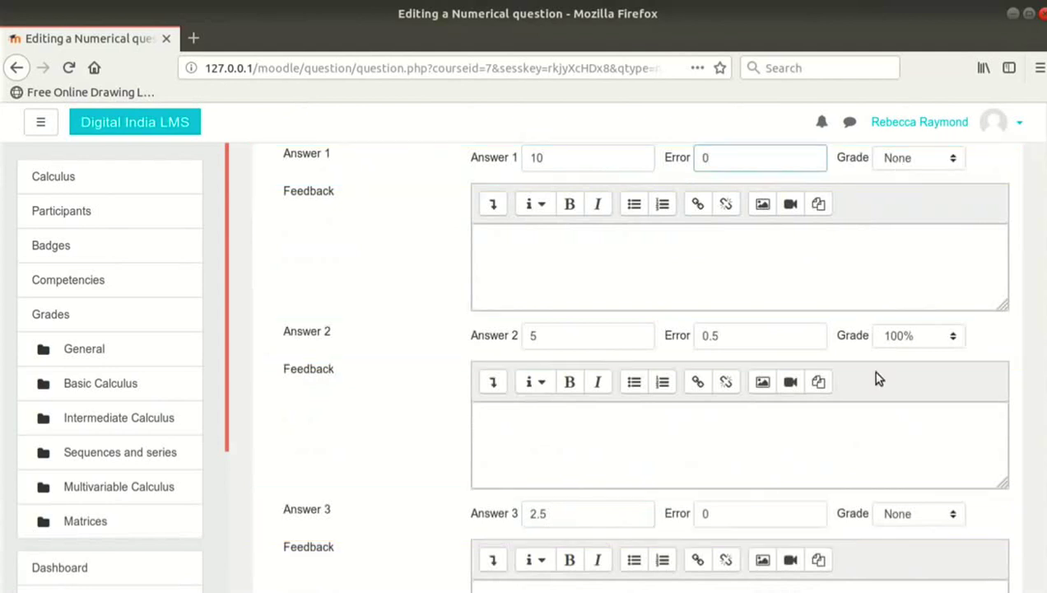
Set the numerical question's unit handling to "The unit must be given, and will be graded."
scroll(876, 378, "down", 5)
scroll(680, 404, "down", 4)
left_click(346, 326)
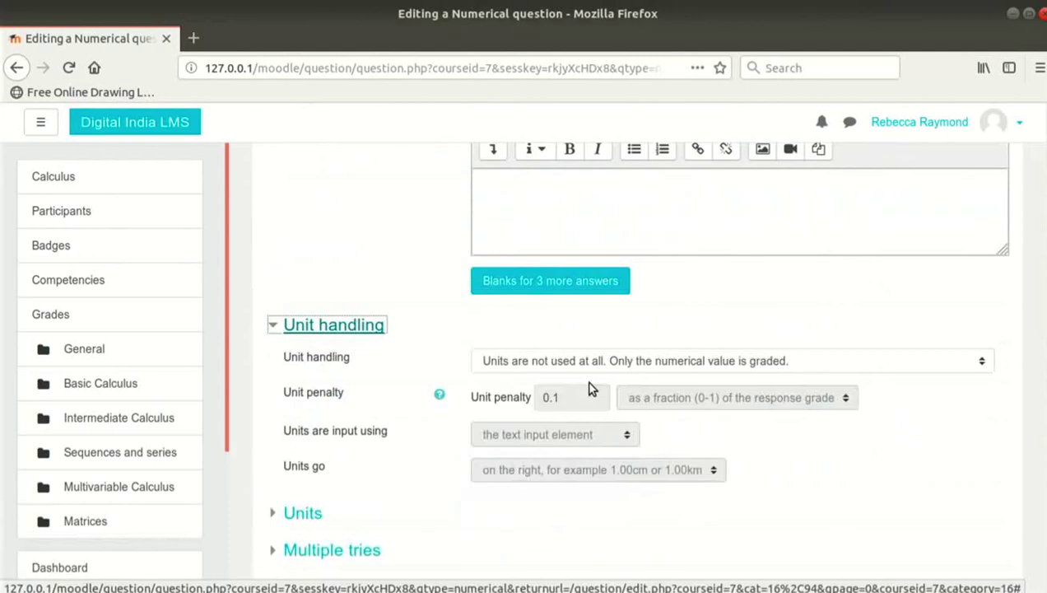
left_click(744, 363)
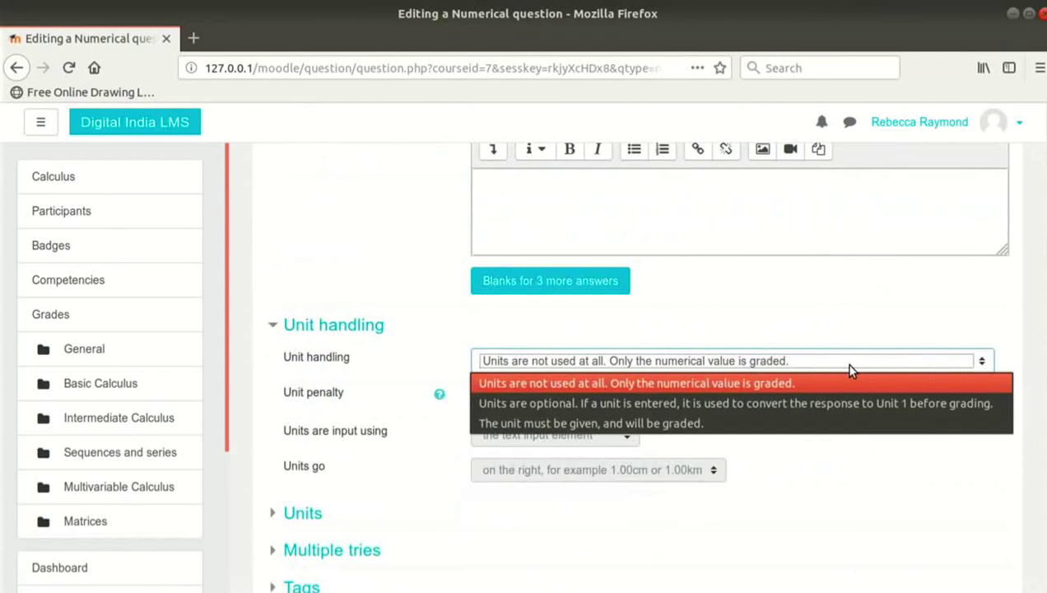
left_click(702, 425)
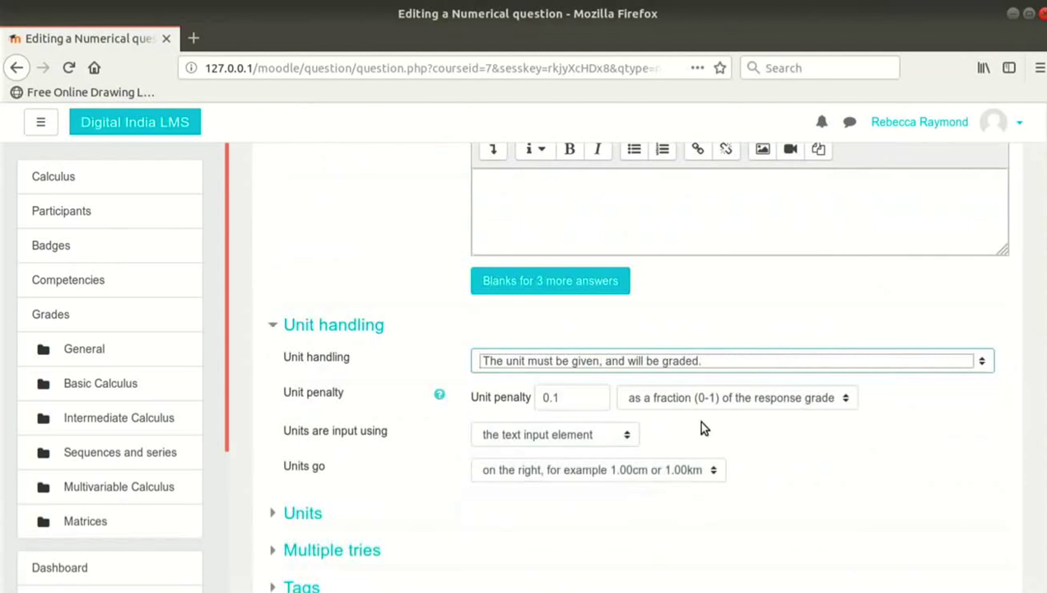
Set the unit penalty to 0.5 and have units input using the text input element
left_click(587, 397)
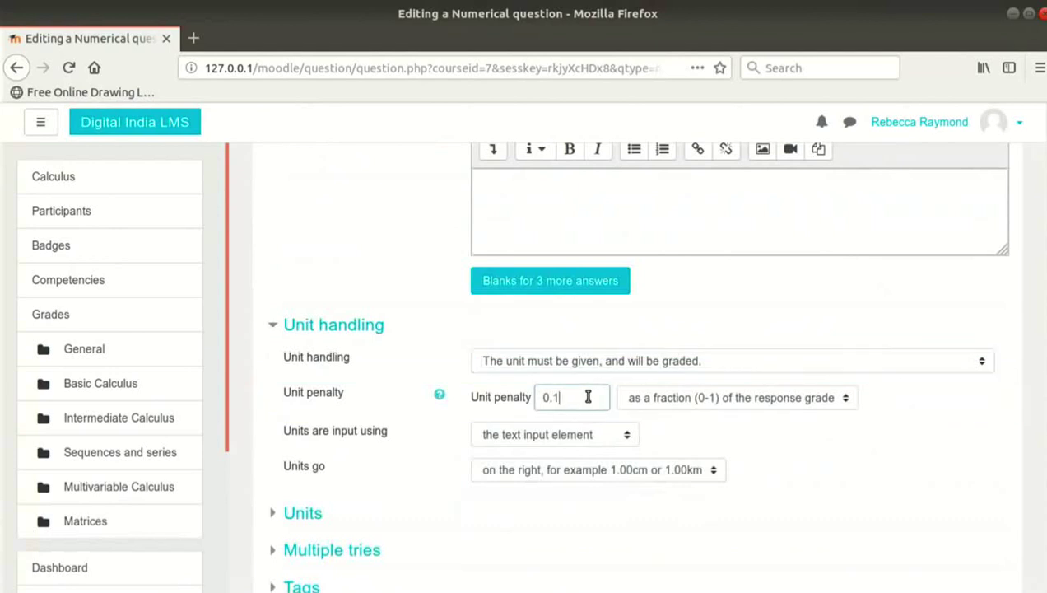
key("BackSpace")
type("5")
left_click(604, 436)
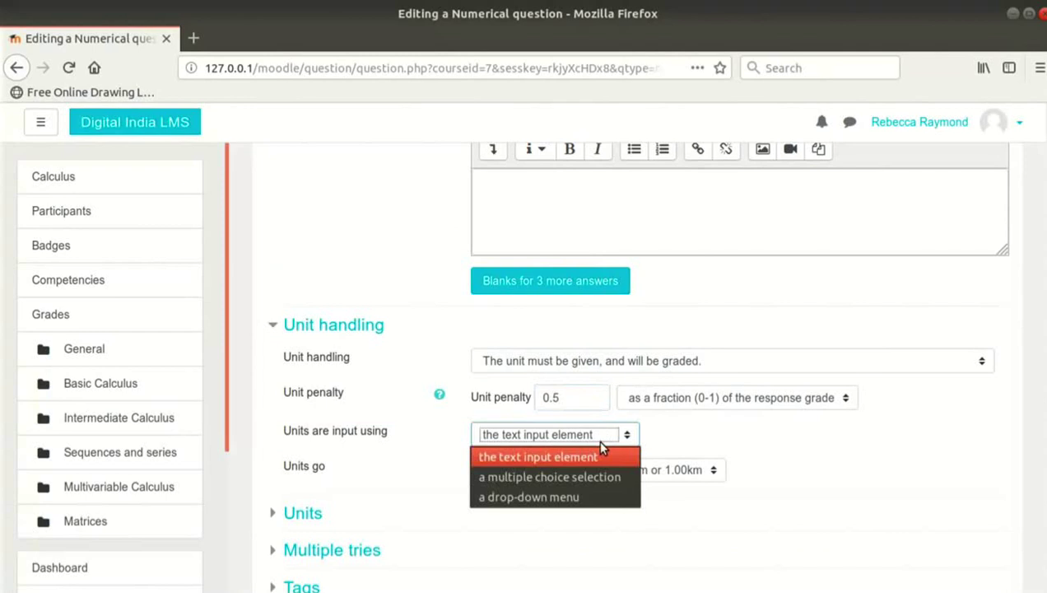
left_click(604, 453)
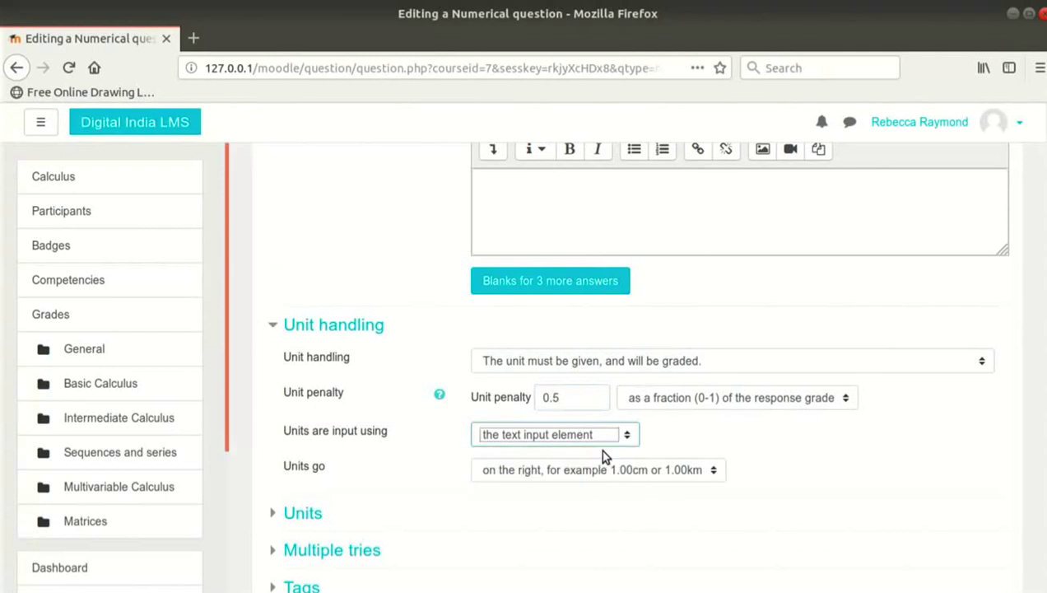
Define Unit 1 of the numerical question as mm with the multiplier 1.0
scroll(865, 487, "down", 1)
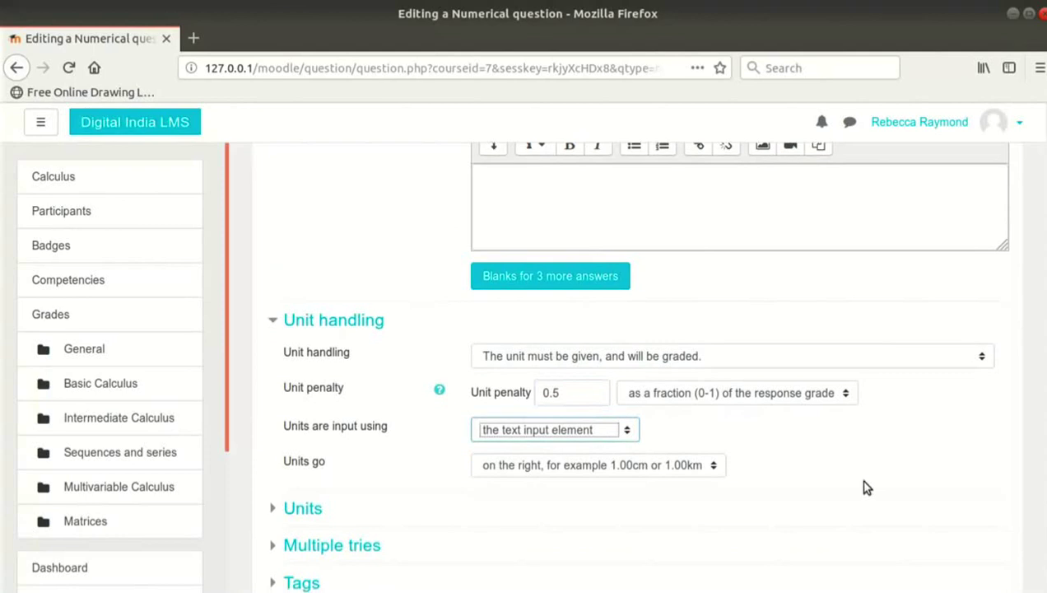
scroll(864, 487, "down", 3)
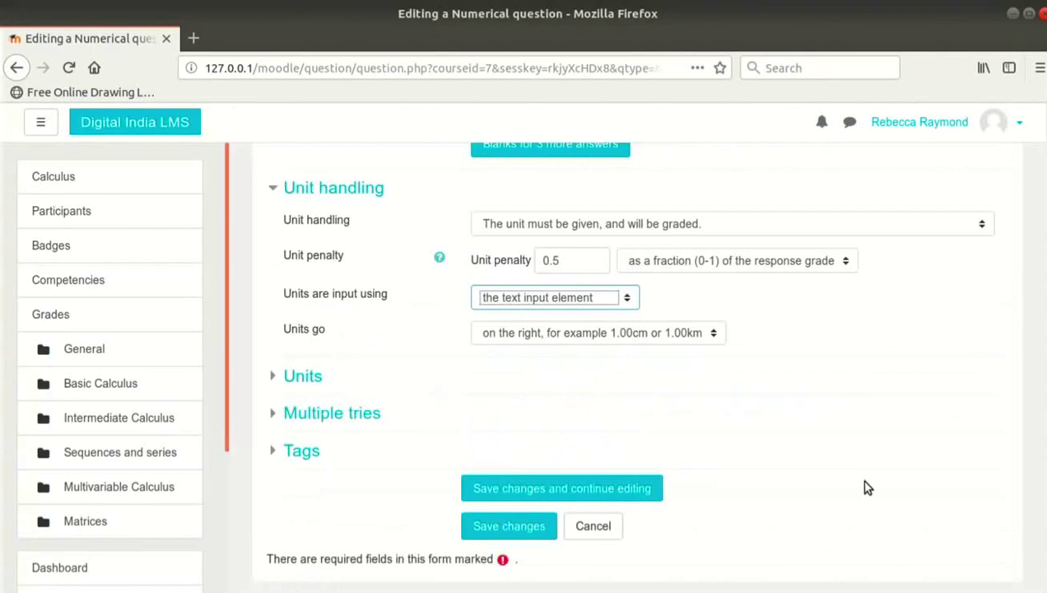
left_click(317, 377)
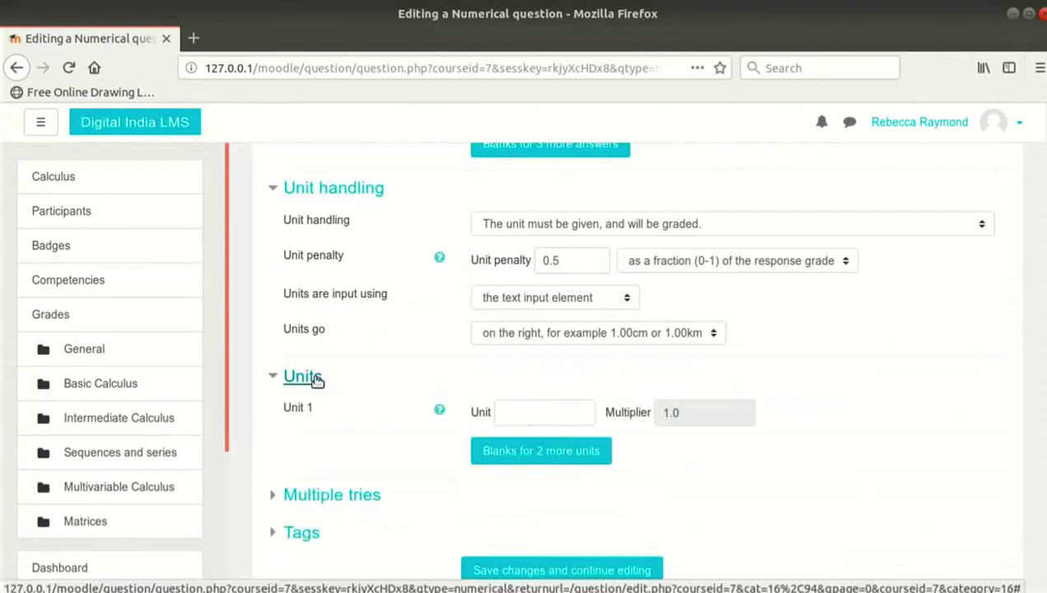
scroll(317, 379, "down", 1)
left_click(530, 367)
type("mm")
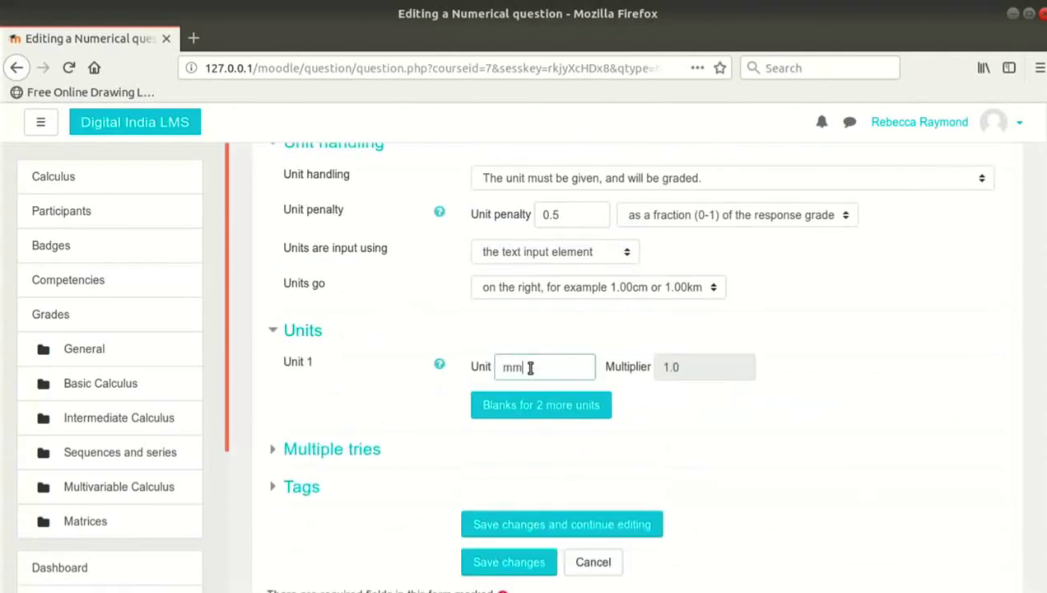
left_click(703, 369)
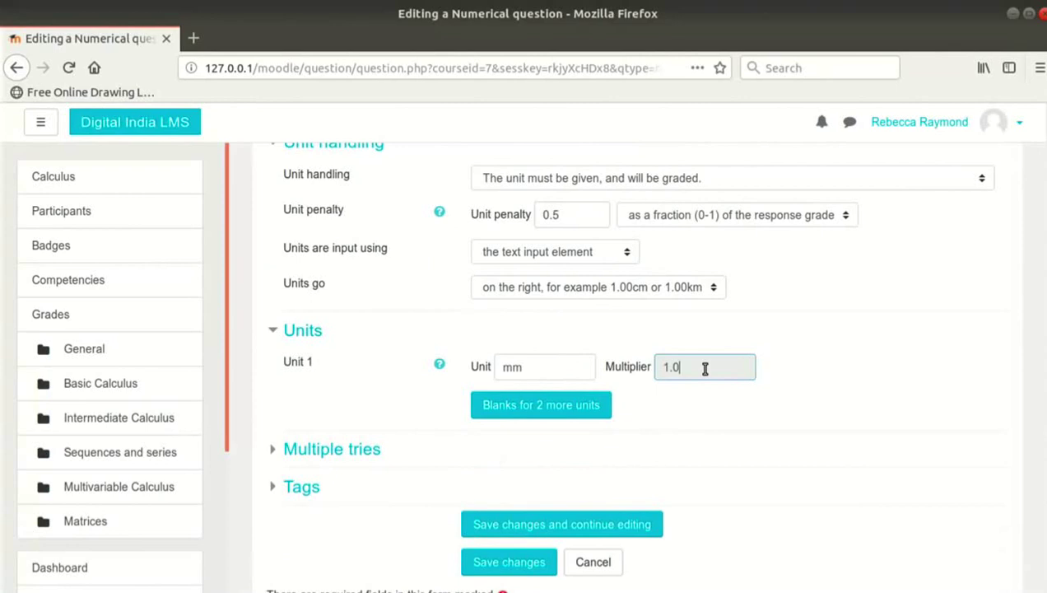
Set the numerical question's penalty for each incorrect try to 0% and save the question
scroll(704, 368, "down", 2)
left_click(367, 406)
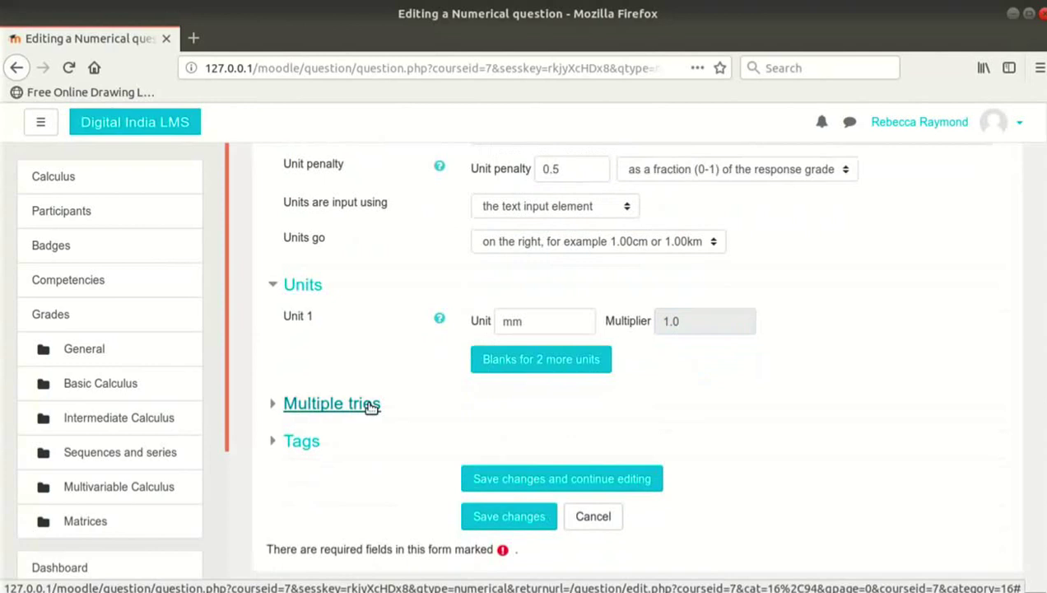
scroll(557, 387, "down", 3)
left_click(536, 310)
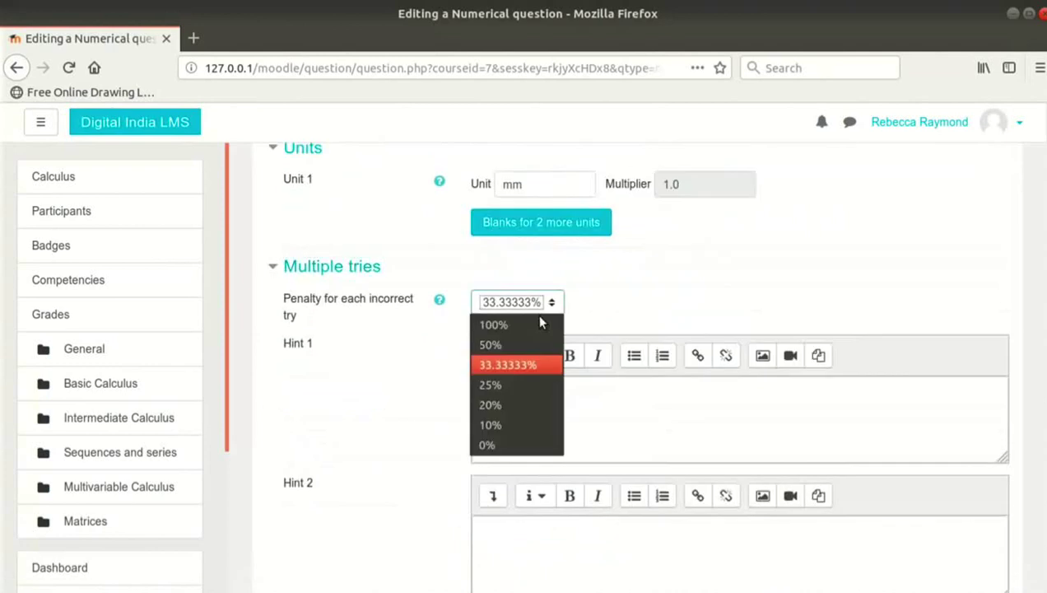
left_click(508, 445)
left_click(315, 427)
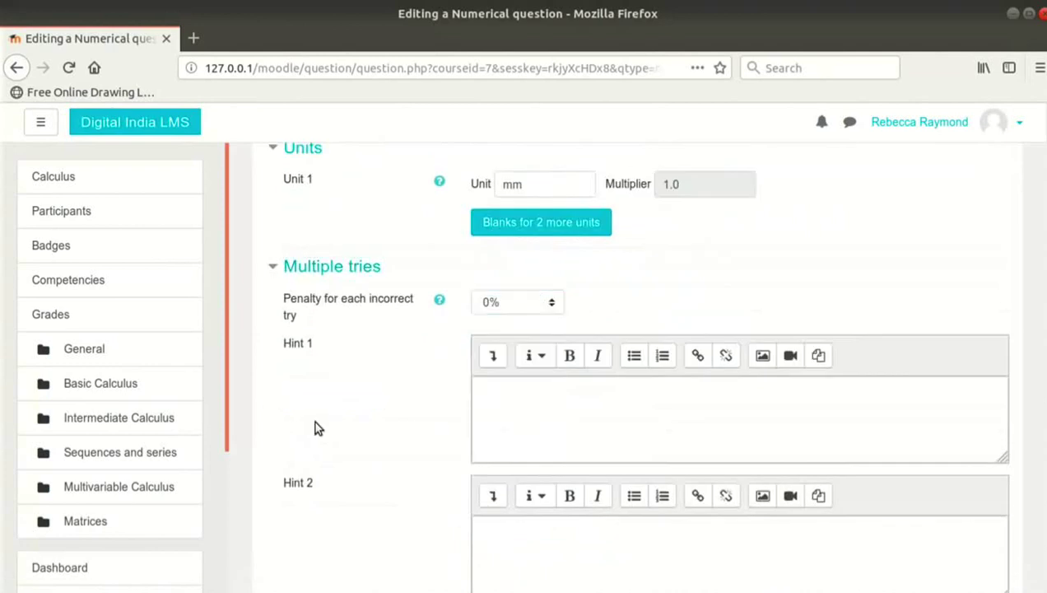
scroll(317, 432, "down", 5)
scroll(325, 442, "down", 2)
left_click(524, 429)
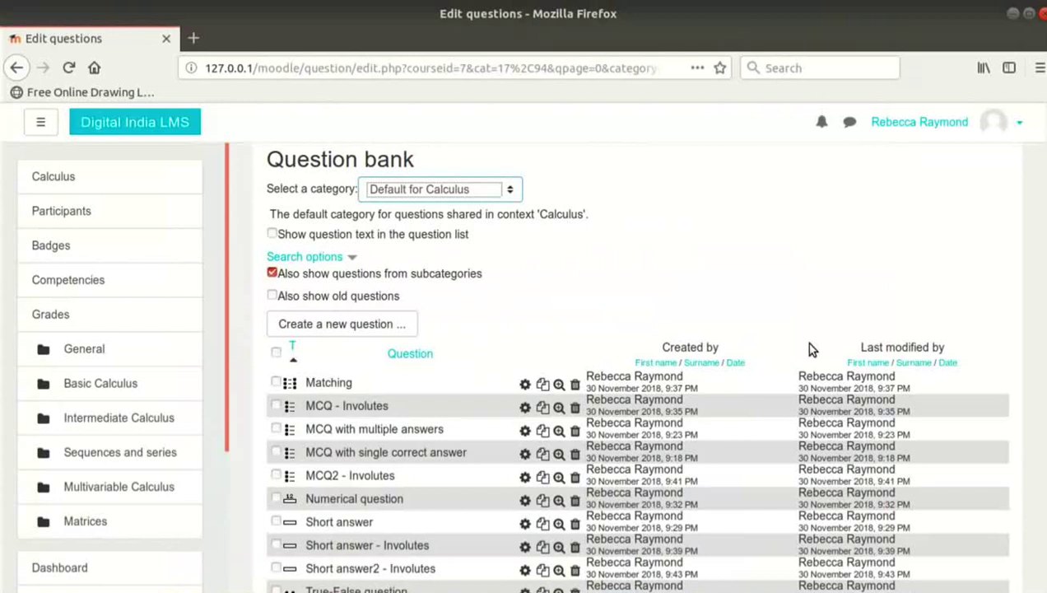
Examine the list of categories and subcategories available in the Calculus question bank
left_click(453, 196)
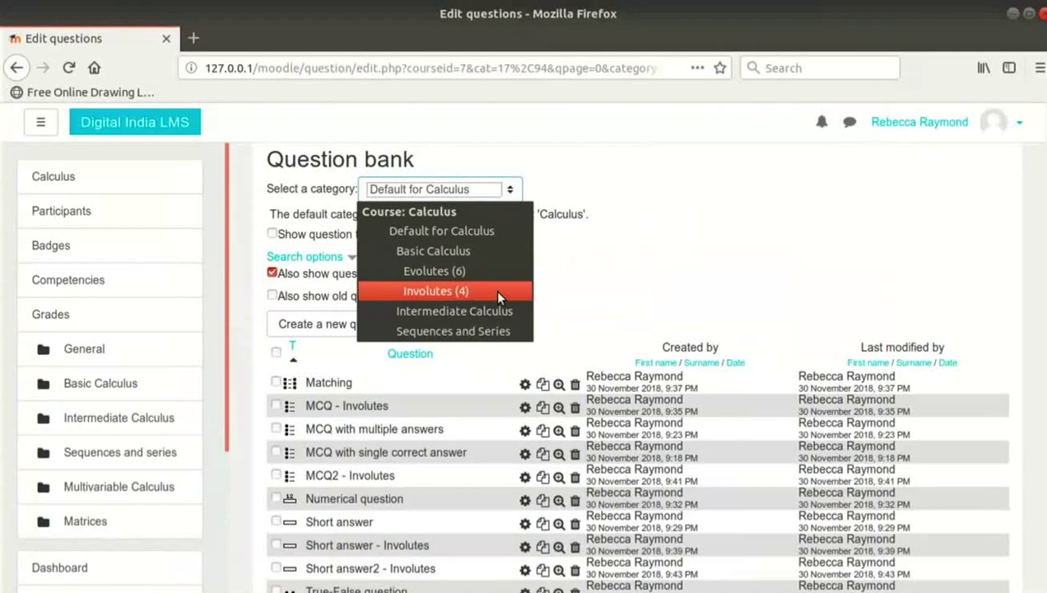
key("Escape")
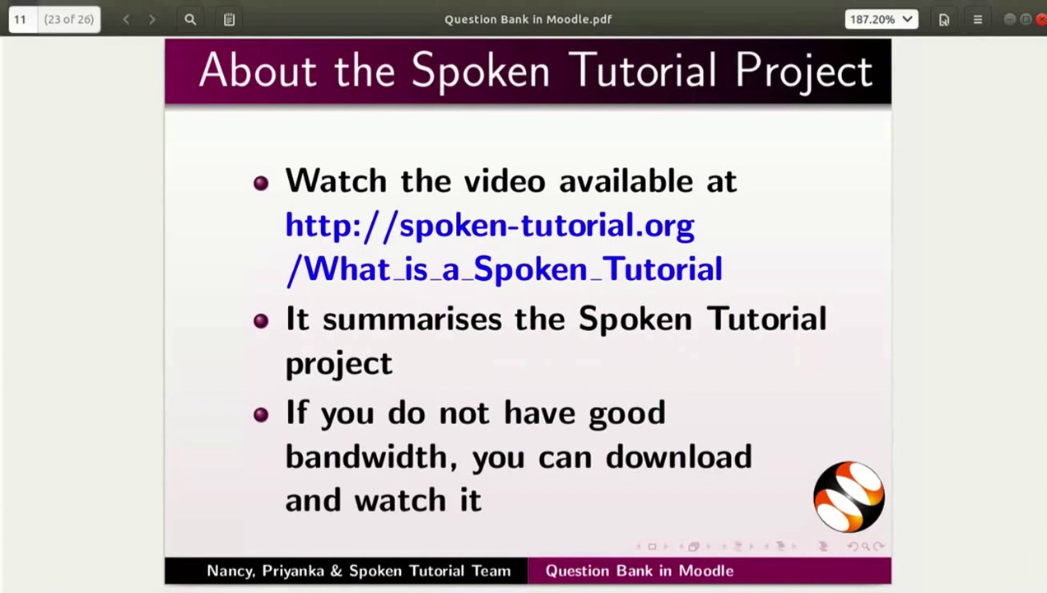
key("Next")
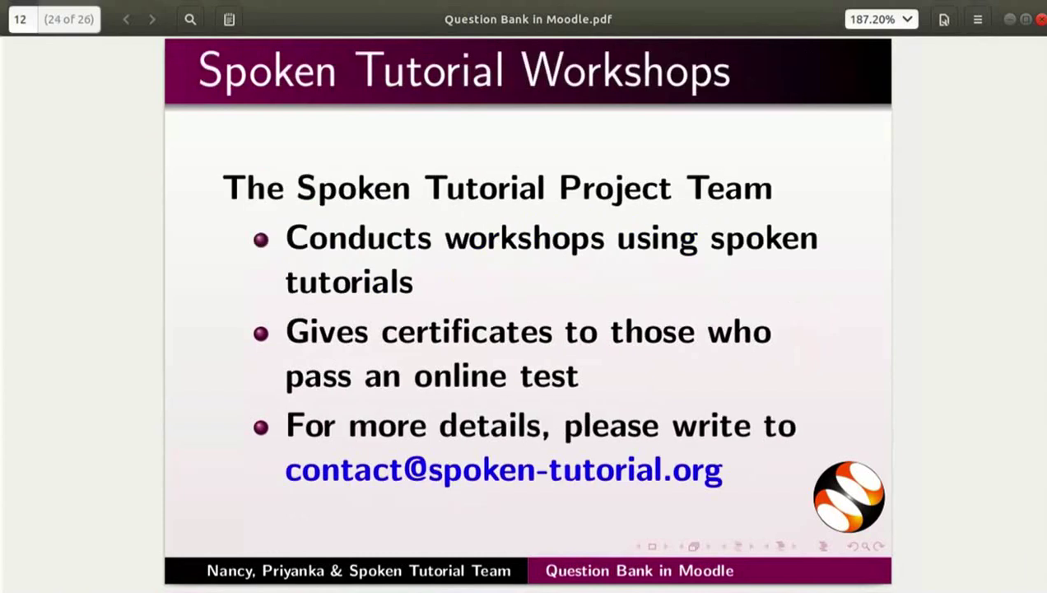